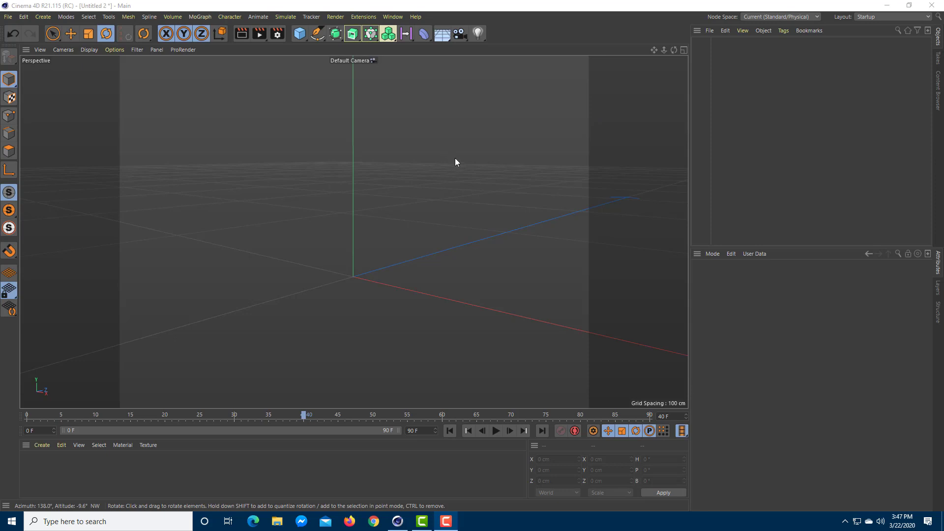
Step: Add a MoGraph Matrix object to the empty scene
left_click(455, 158)
scroll(458, 168, "up", 3)
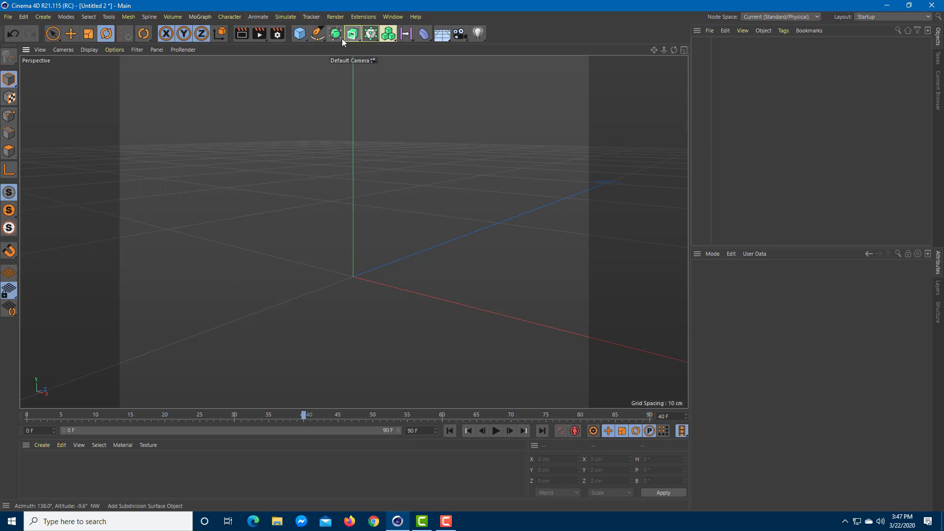
left_click(371, 33)
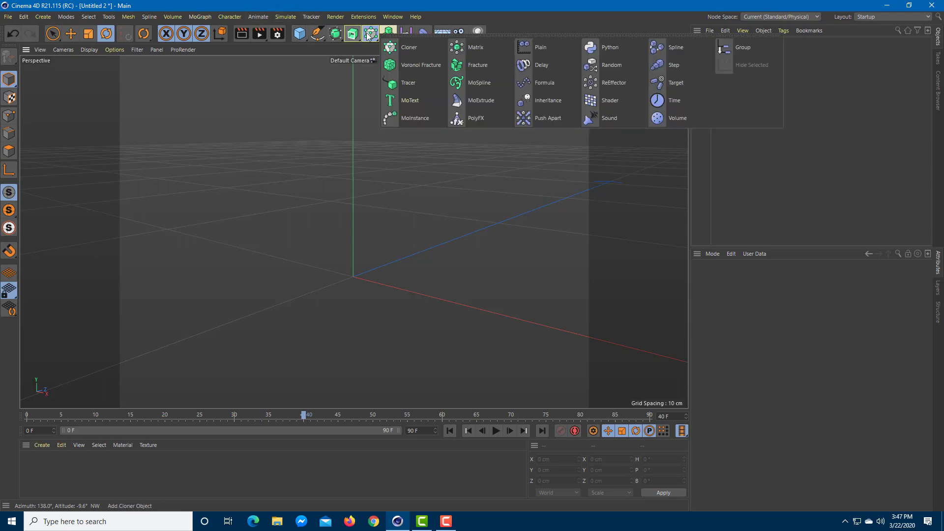
left_click(472, 47)
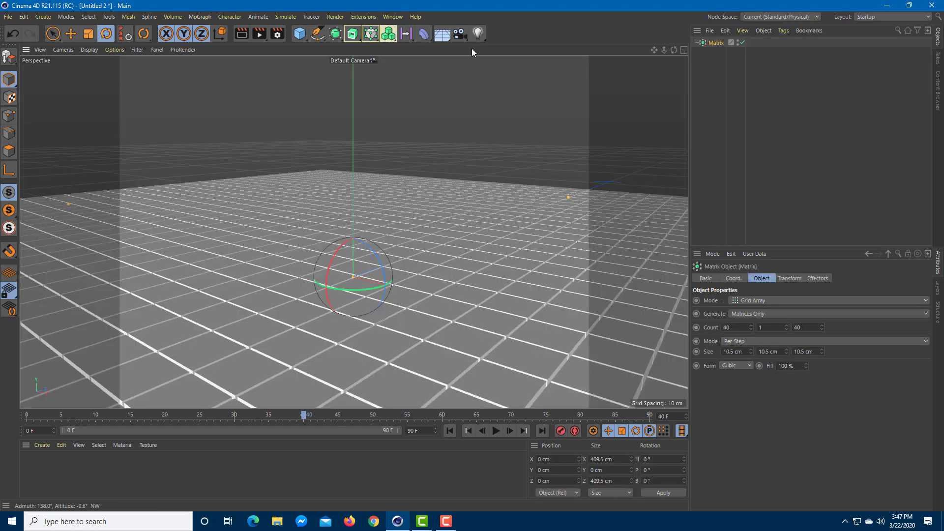
Step: Set the Matrix grid array's count to 10, 3 and 10
scroll(432, 238, "down", 6)
left_click_drag(427, 265, 506, 297, "alt")
scroll(505, 296, "up", 2)
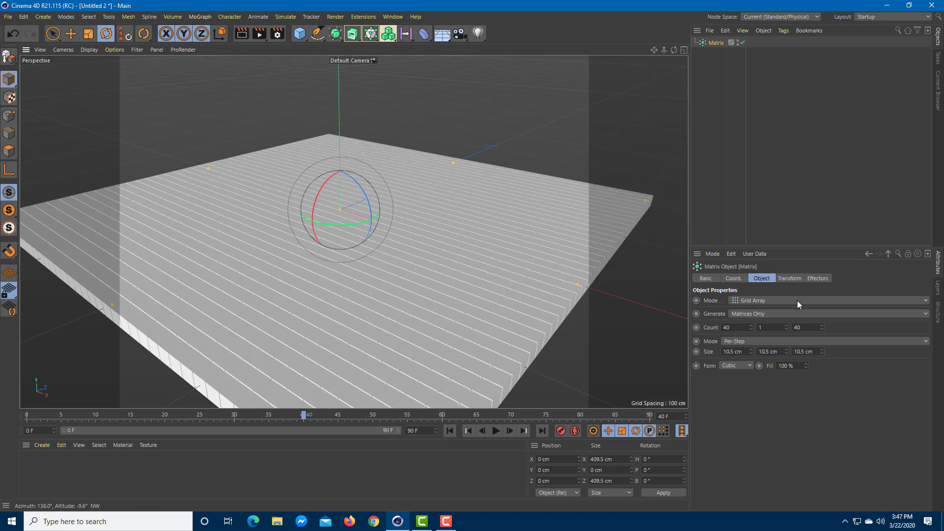
left_click(749, 301)
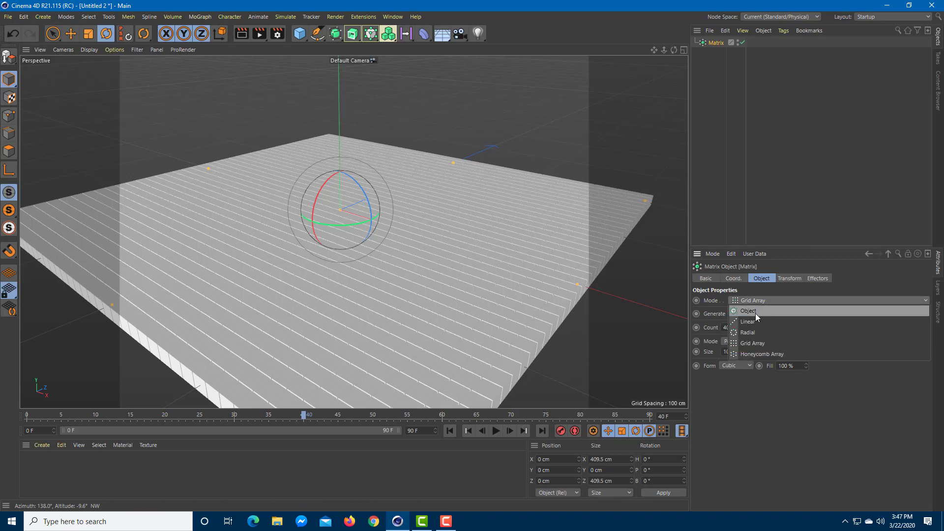
left_click(798, 424)
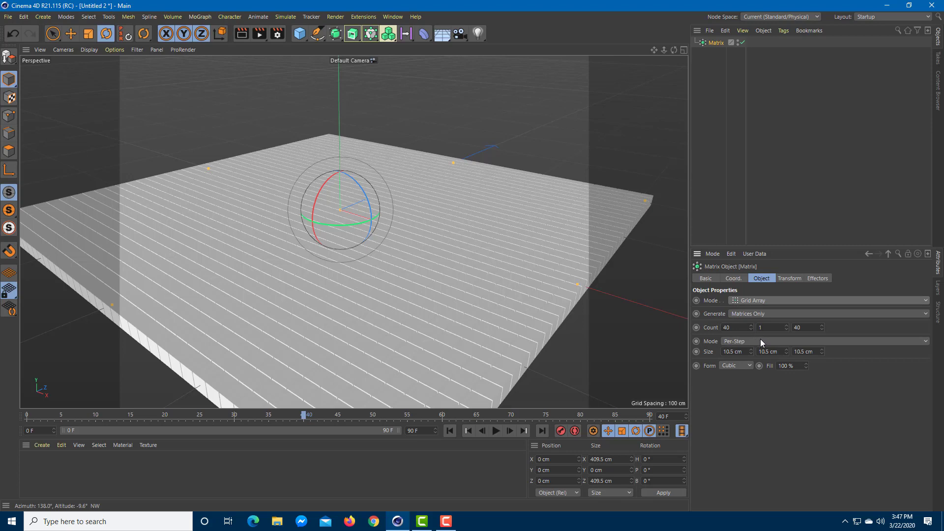
left_click(733, 327)
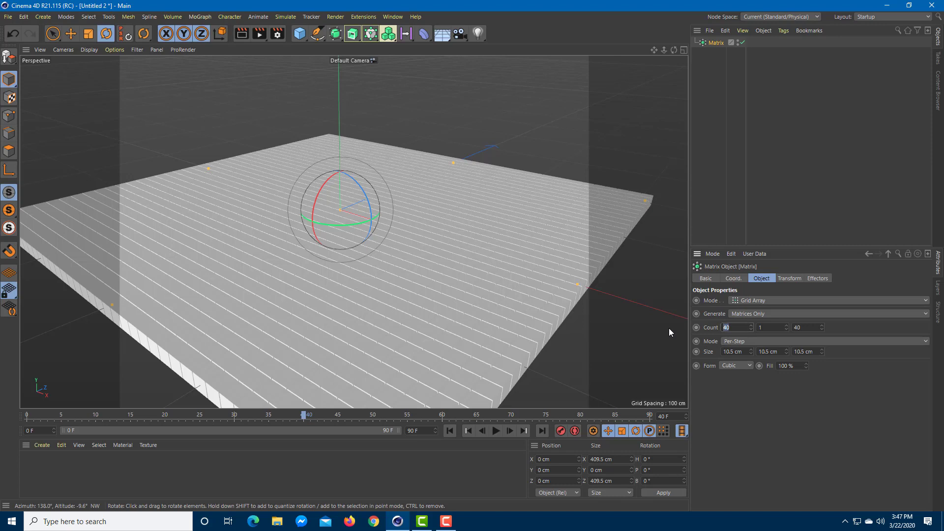
type("10")
key("Return")
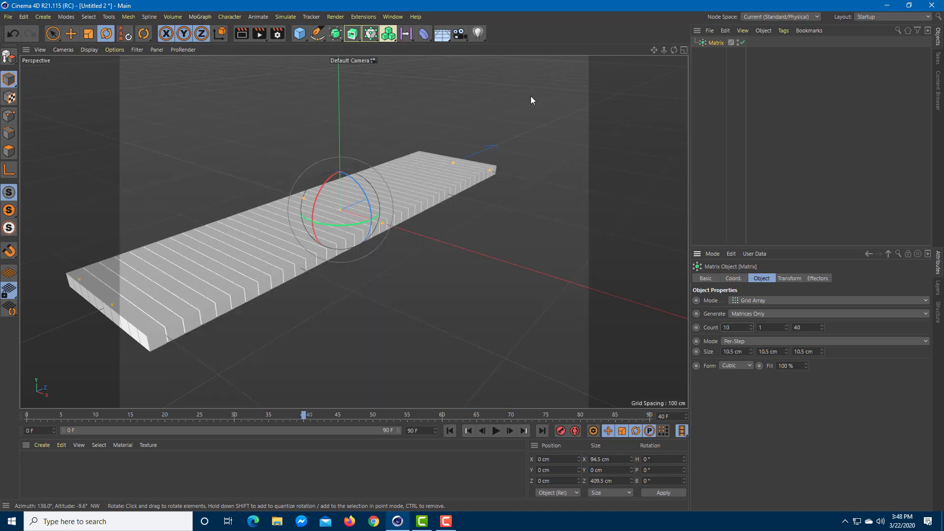
left_click(810, 323)
type("10")
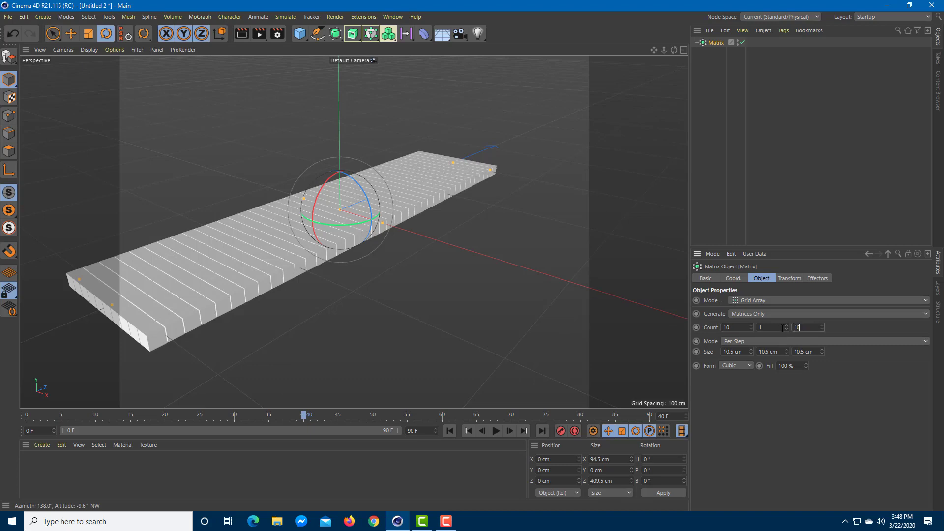
key("Return")
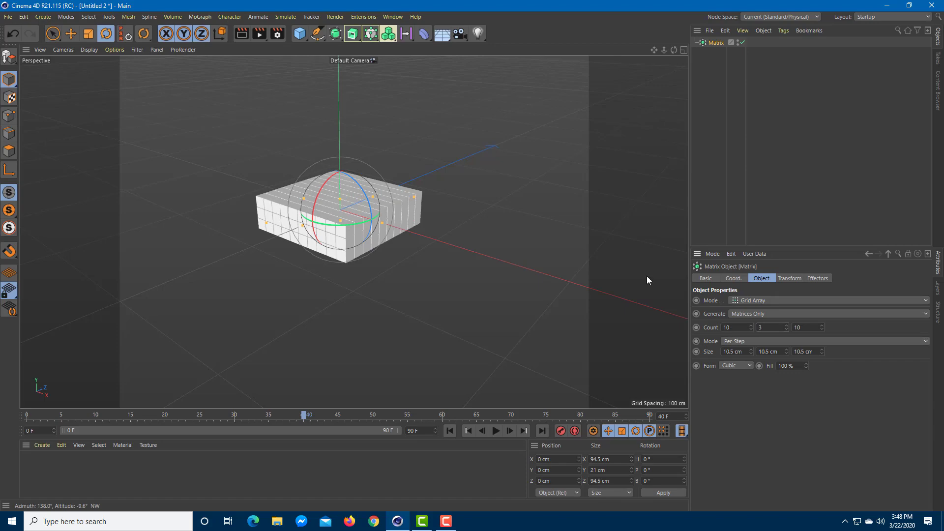
Step: Spread the Matrix grid points apart to a per-step size of about 46.5, 37.5 and 44.5 cm
scroll(461, 205, "up", 5)
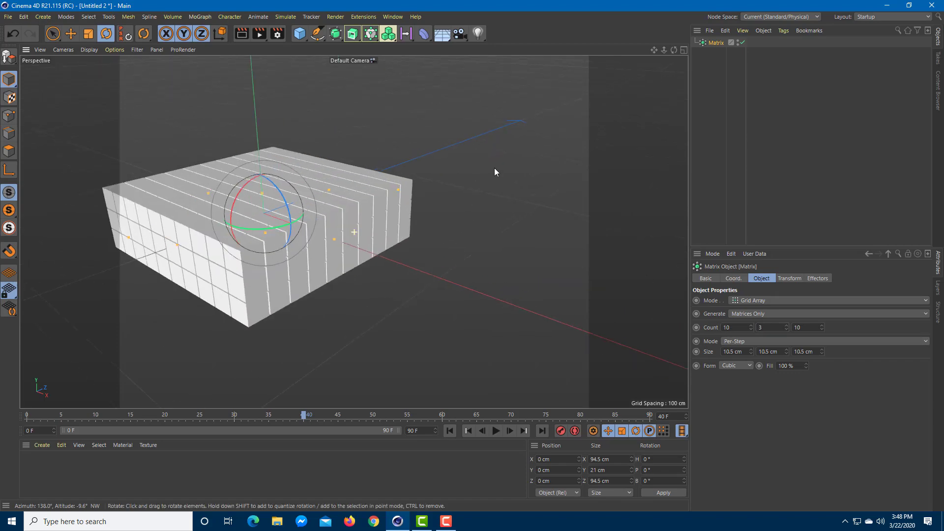
middle_click_drag(494, 171, 561, 165)
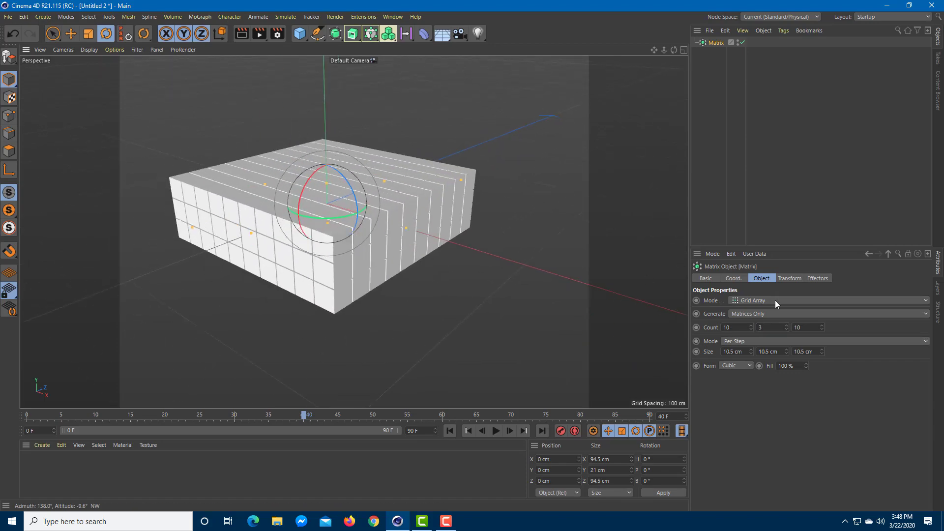
left_click_drag(752, 350, 839, 364)
mouse_move(447, 326)
left_mouse_down("alt")
mouse_move(386, 313)
mouse_move(472, 299)
mouse_move(406, 320)
mouse_move(389, 295)
mouse_move(373, 320)
left_mouse_up("alt")
scroll(472, 300, "down", 5)
scroll(349, 323, "up", 6)
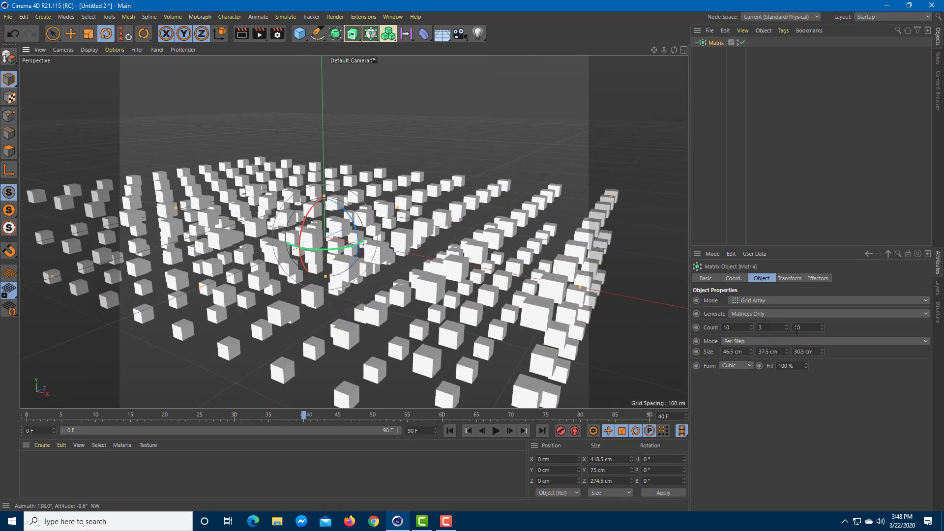
mouse_move(819, 326)
left_mouse_down()
mouse_move(826, 342)
mouse_move(603, 347)
mouse_move(604, 370)
left_mouse_up()
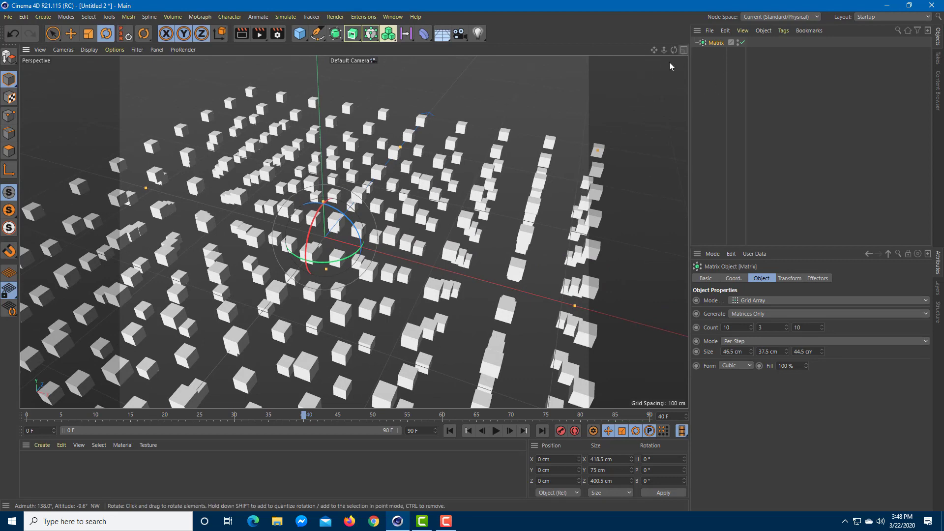
Step: Disable the Matrix object and add a Cloner object to the scene
left_click(742, 42)
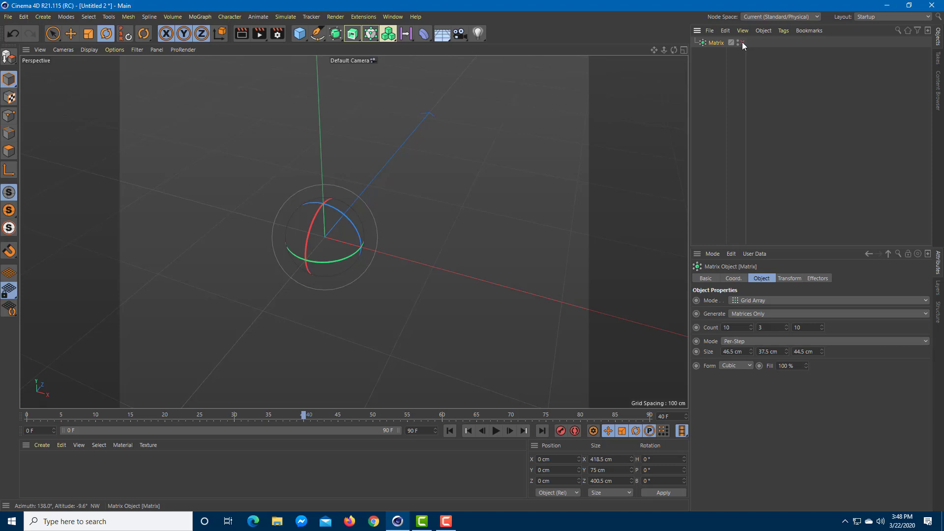
left_click(336, 35)
left_click(371, 36)
left_click(417, 51)
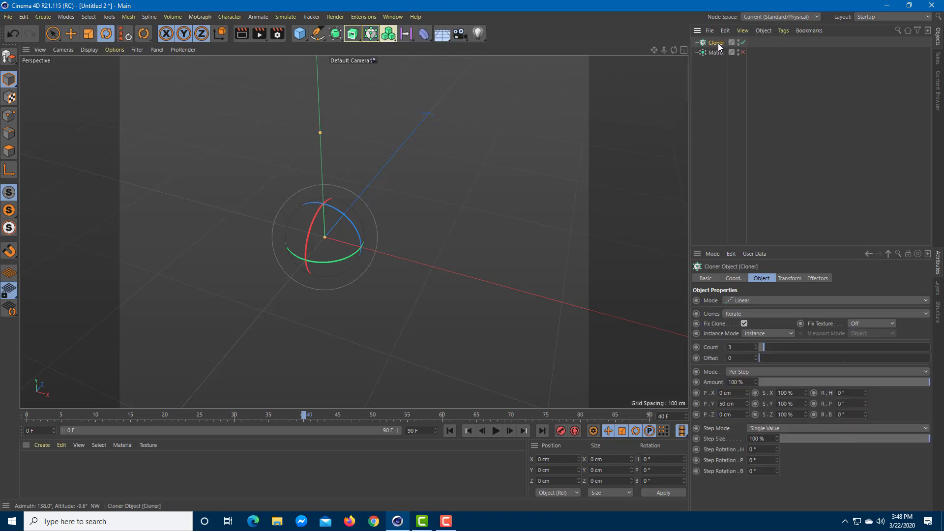
Step: Add a Capsule primitive and make it a child of the Cloner
left_click(299, 37)
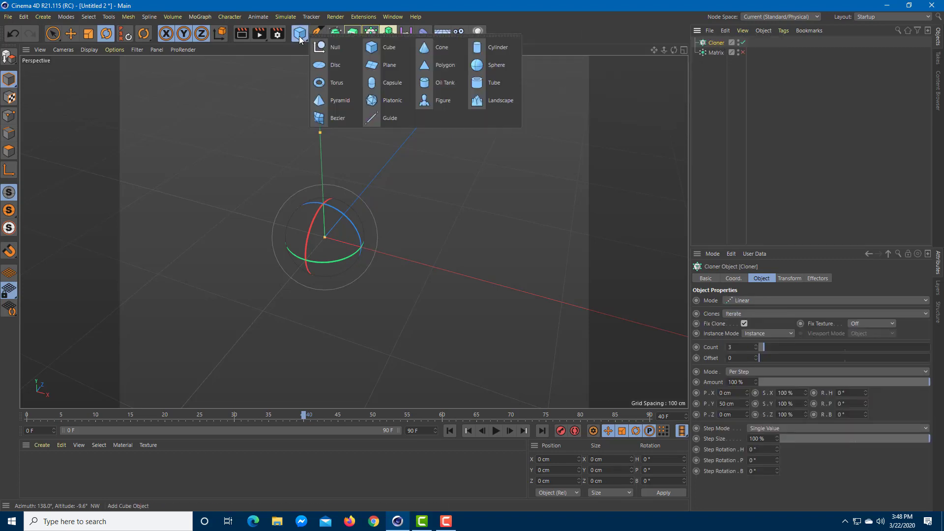
left_click(400, 82)
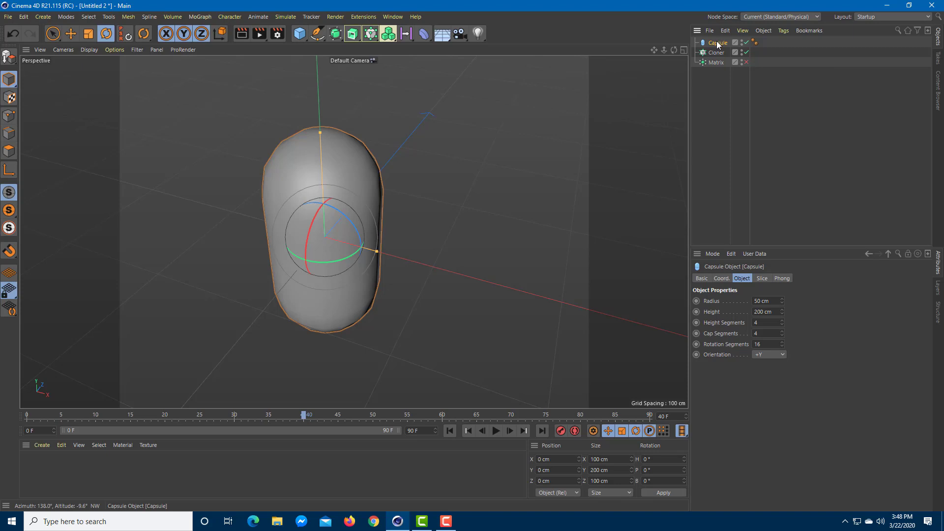
left_click_drag(718, 55, 716, 51)
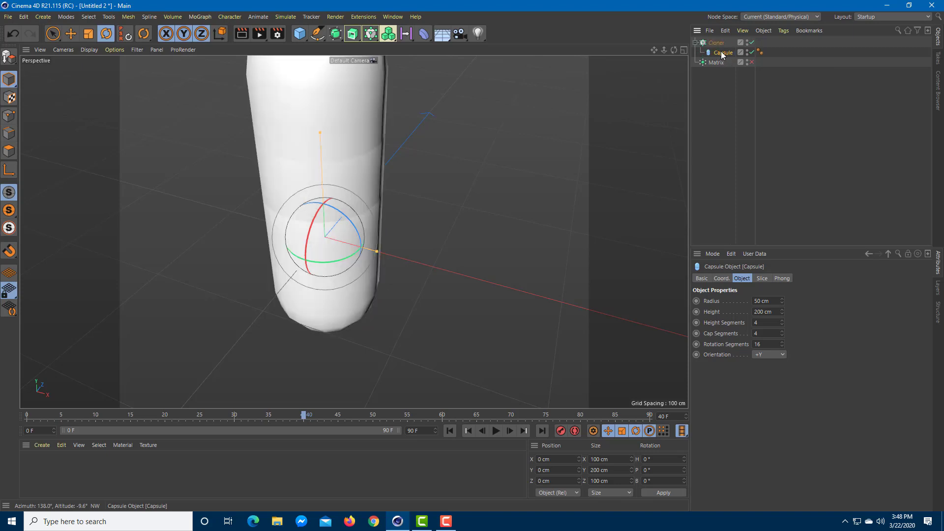
Step: Set the Cloner's mode to Grid Array to try the capsules in a grid
left_click(718, 45)
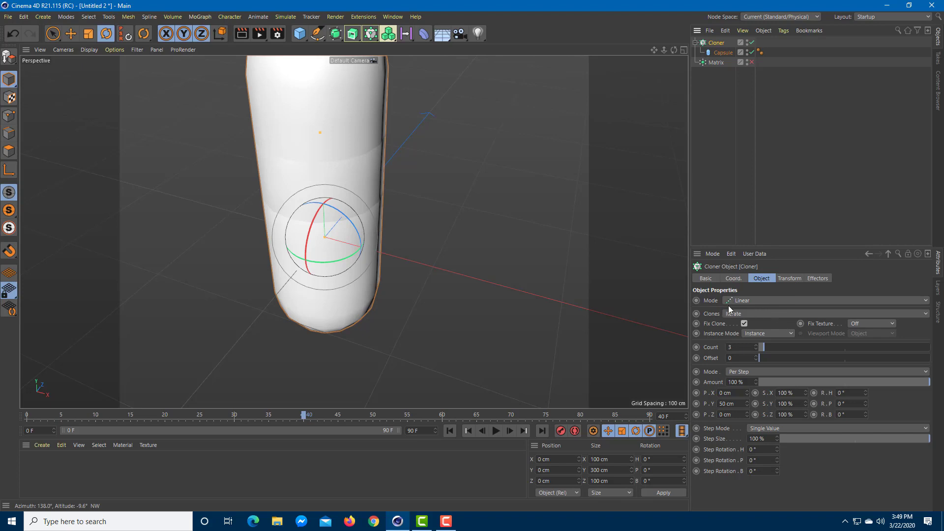
left_click(743, 301)
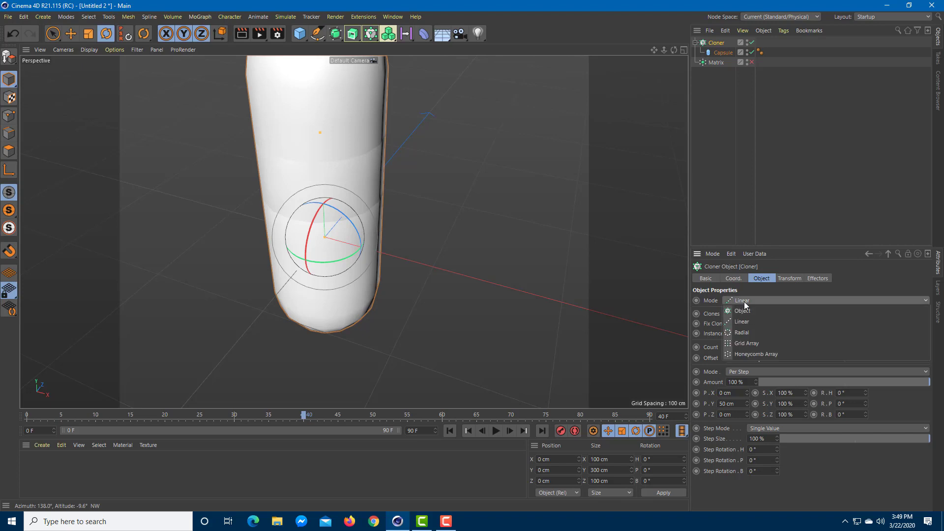
left_click(763, 341)
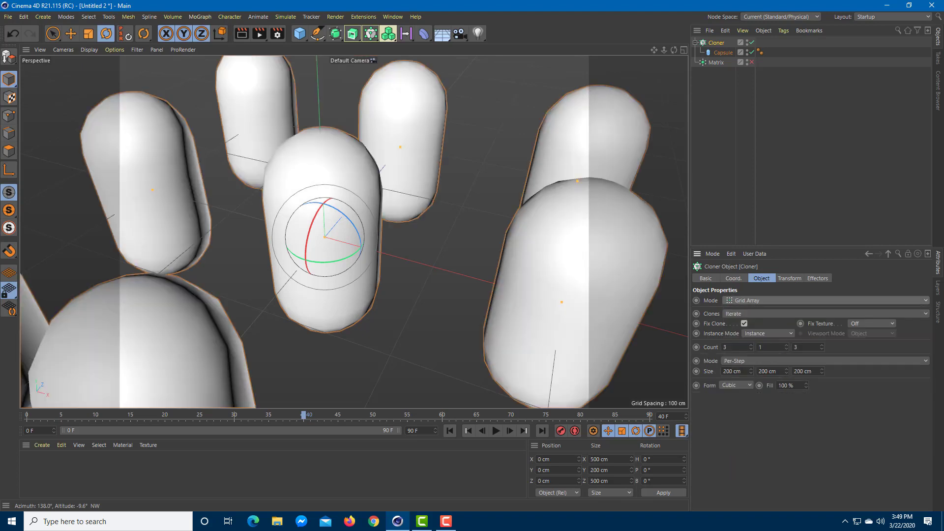
left_click_drag(477, 286, 447, 270, "alt")
scroll(456, 254, "down", 5)
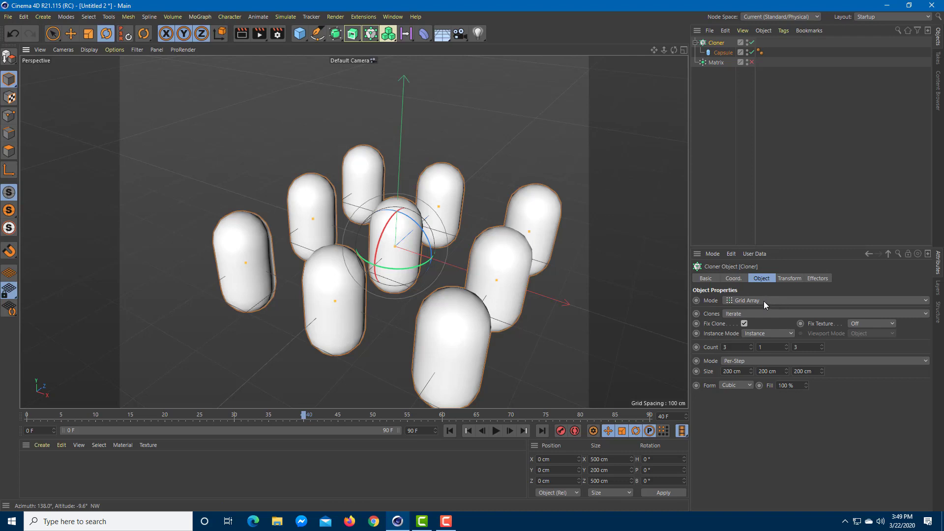
Step: Switch the Cloner to Object mode with the Matrix as its source object, and re-enable the Matrix
left_click(740, 302)
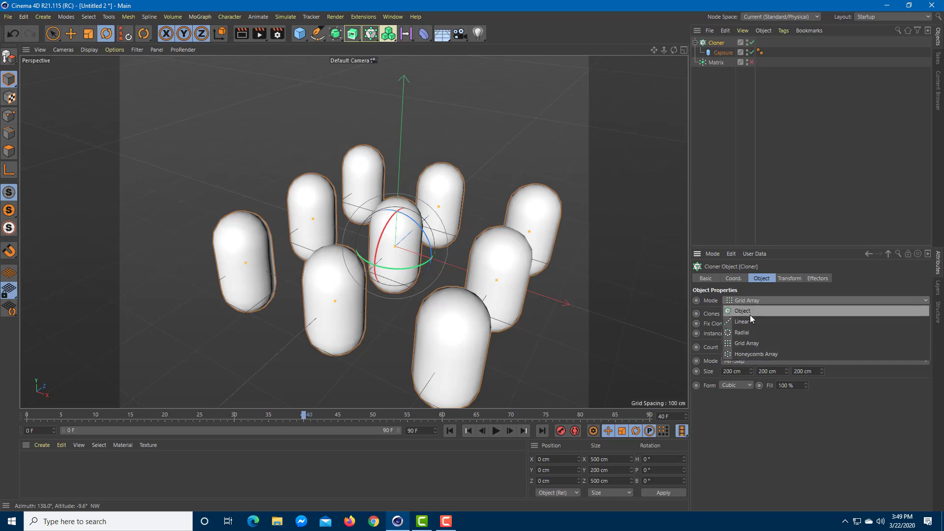
left_click(750, 314)
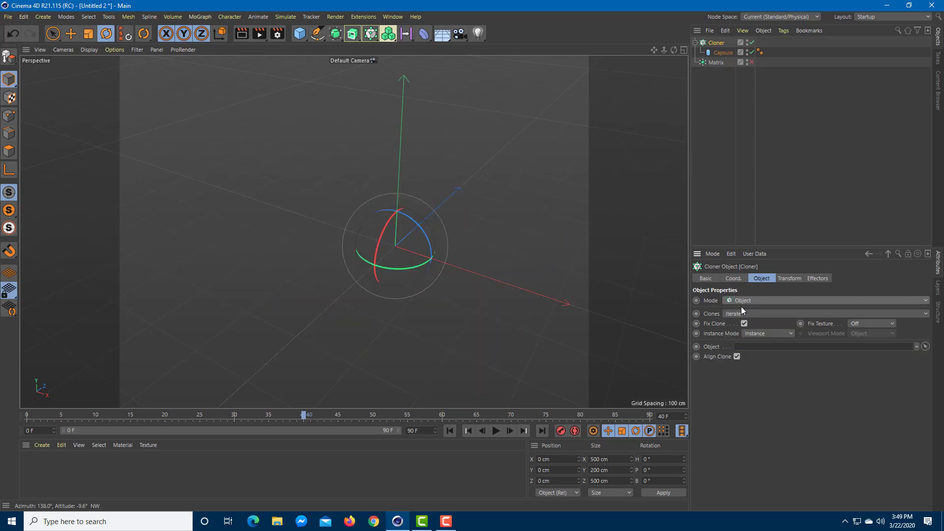
left_click_drag(713, 66, 752, 348)
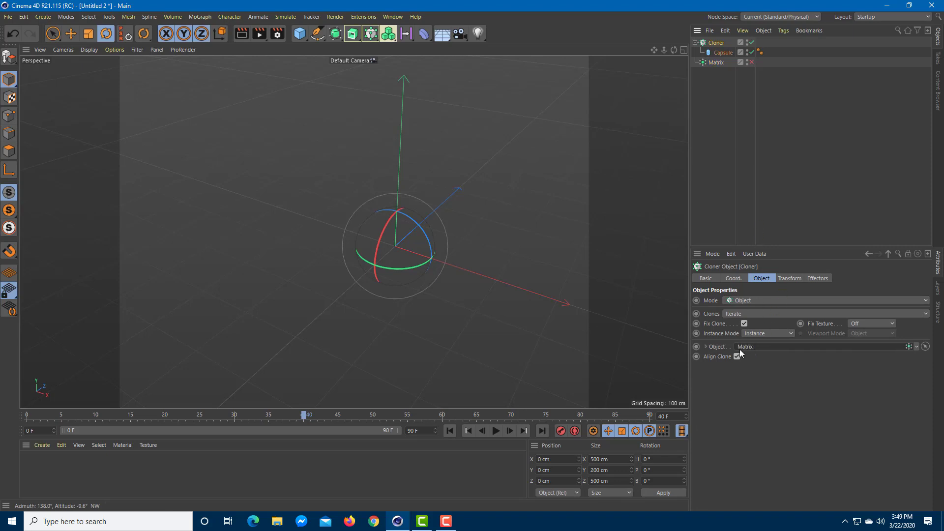
left_click(752, 63)
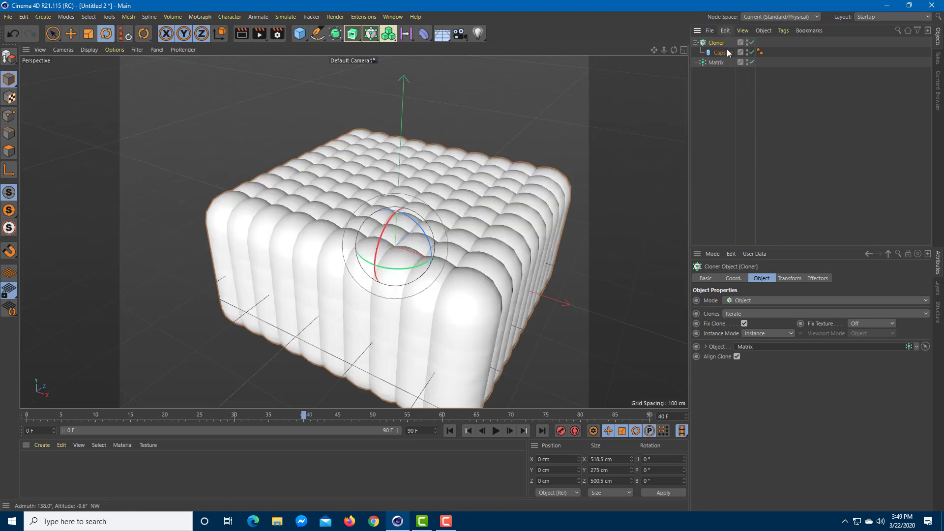
Step: Increase the Matrix per-step size to about 101.5, 277.5 and 96.5 cm to separate the capsule clones
left_click(718, 63)
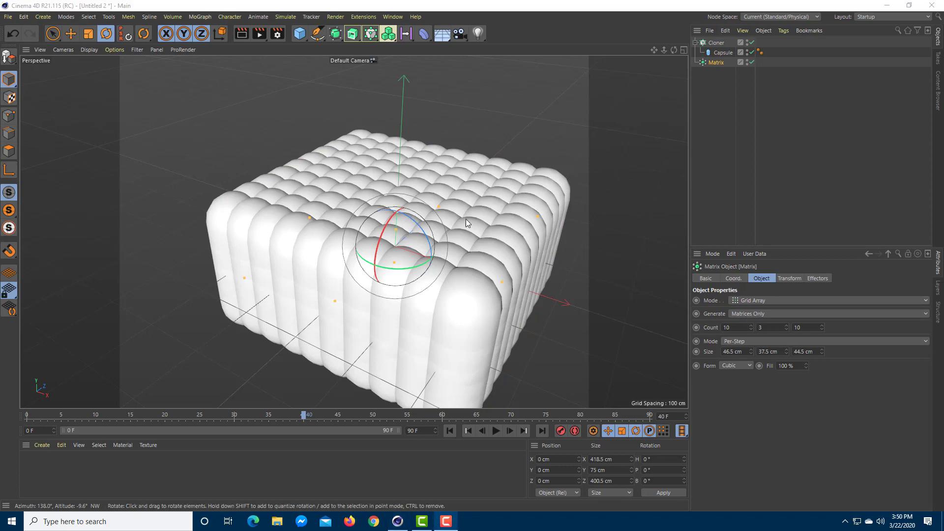
left_click(720, 78)
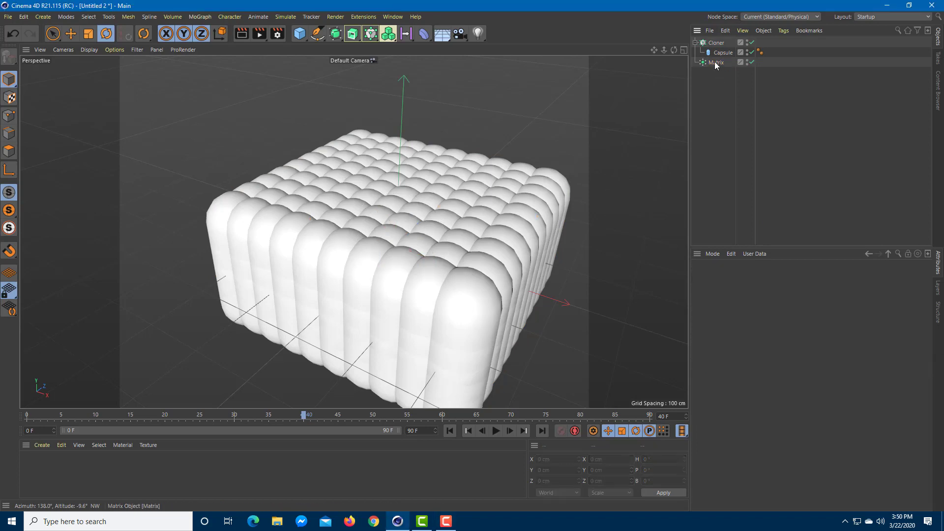
left_click(716, 63)
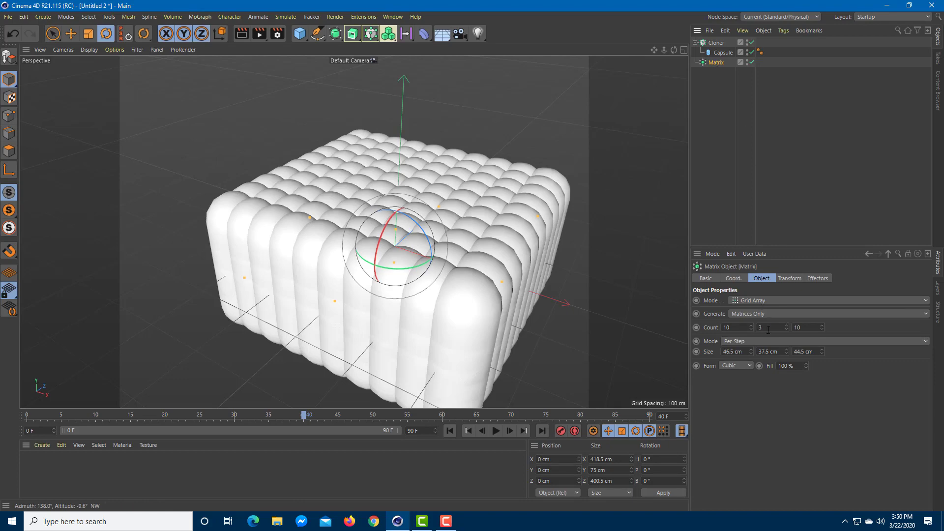
left_click_drag(751, 352, 783, 384)
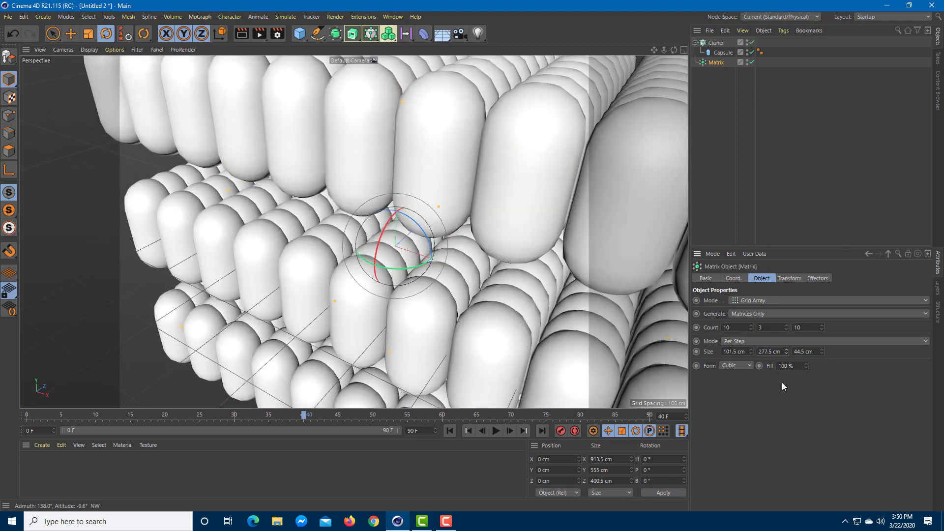
key("h")
left_click_drag(821, 352, 821, 375)
left_click_drag(433, 265, 504, 307, "alt")
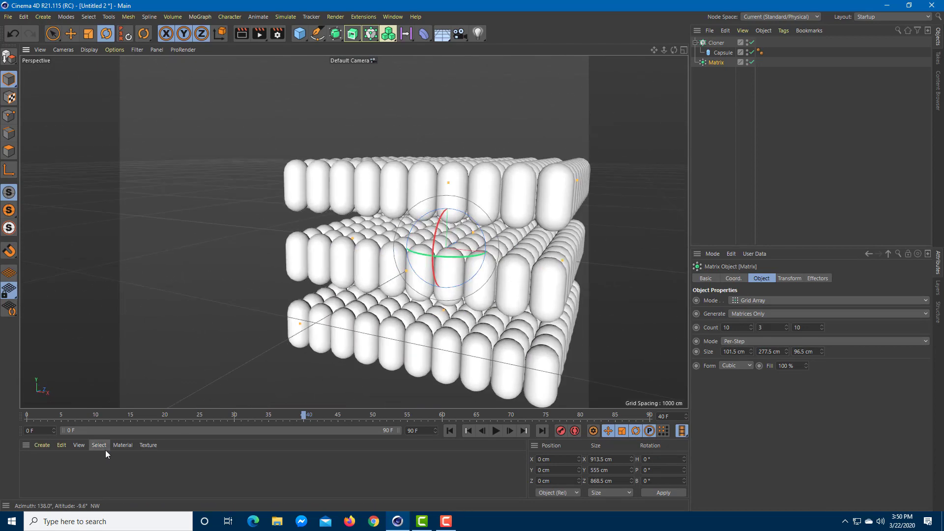
Step: Apply a new material to the Capsule and color it red with 54% saturation
double_click(87, 467)
mouse_move(40, 474)
left_mouse_down()
mouse_move(659, 172)
mouse_move(750, 71)
mouse_move(728, 52)
left_mouse_up()
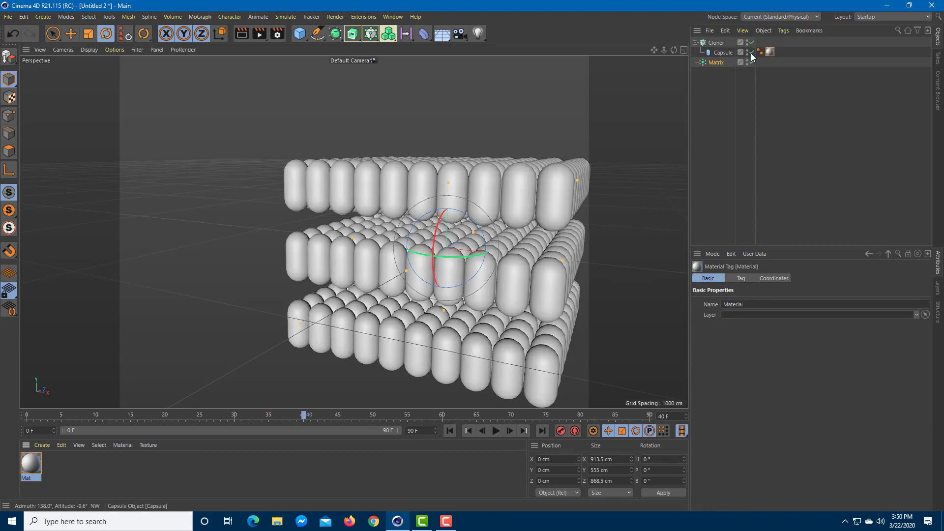
left_click(30, 468)
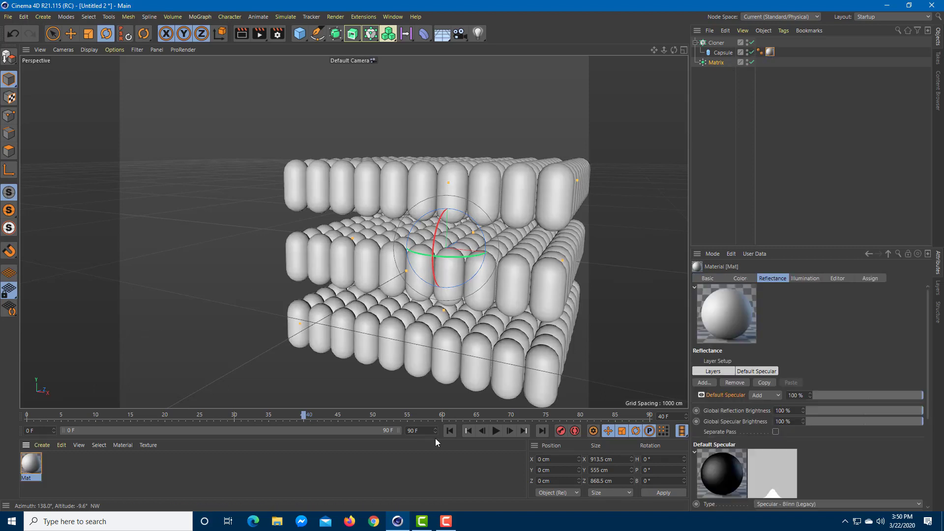
left_click(741, 279)
left_click(860, 397)
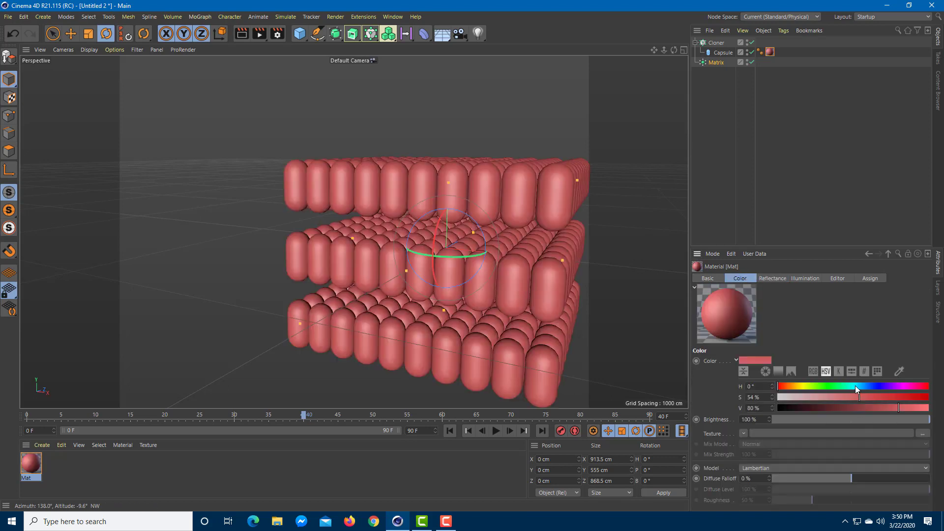
Step: Change the material's color to teal with a 182° hue and add a GGX reflectance layer at 10% strength
left_click(855, 386)
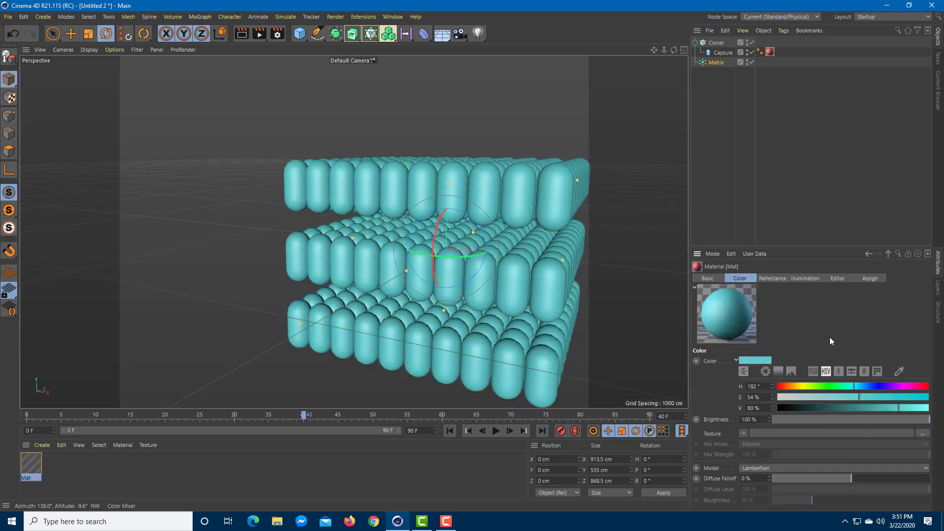
left_click(773, 279)
left_click(704, 382)
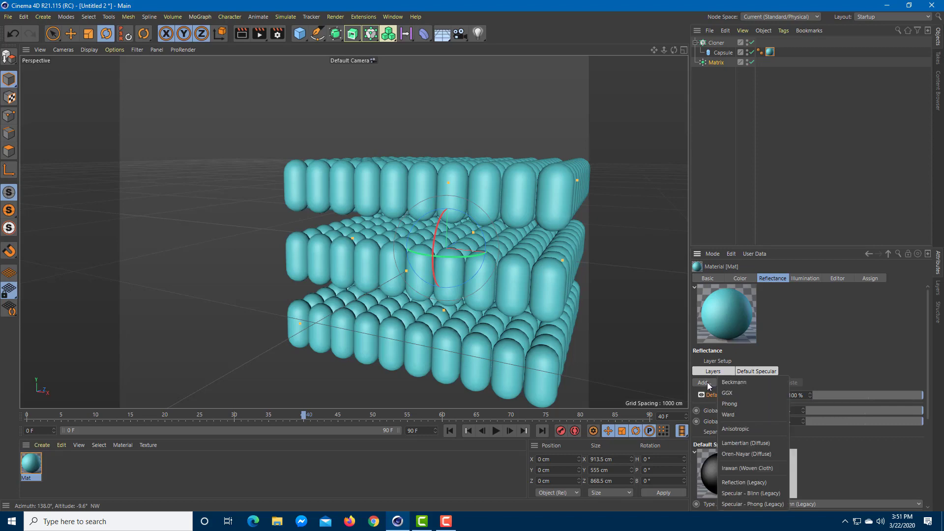
left_click(748, 396)
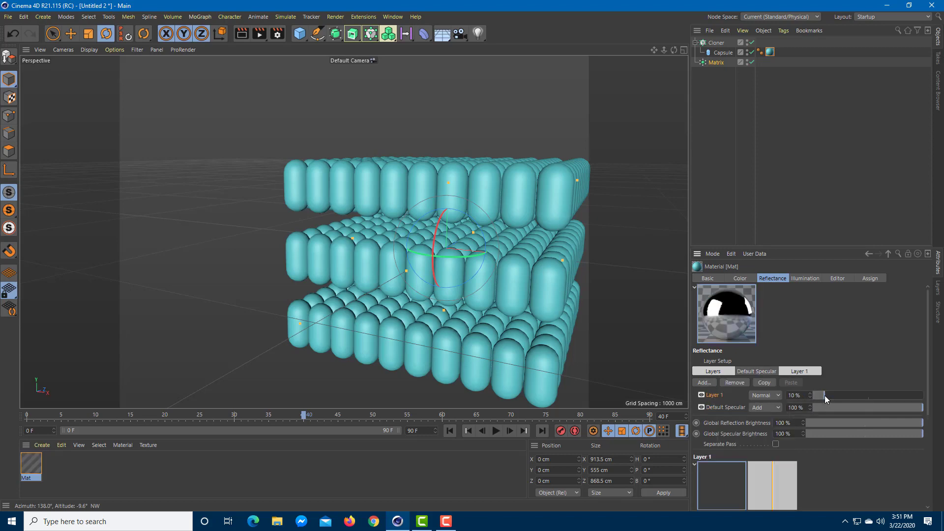
left_click_drag(622, 255, 550, 260, "alt")
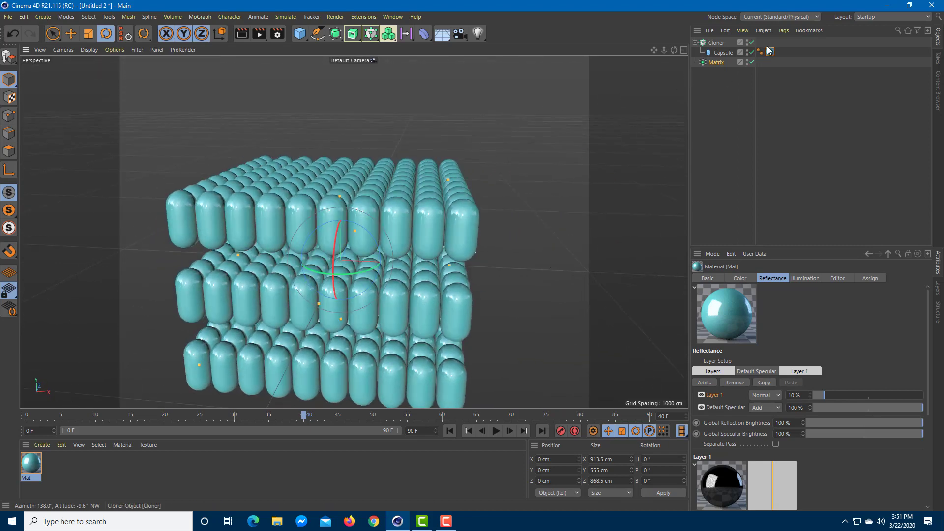
Step: Compare the object properties of the Matrix and the Cloner
left_click(715, 63)
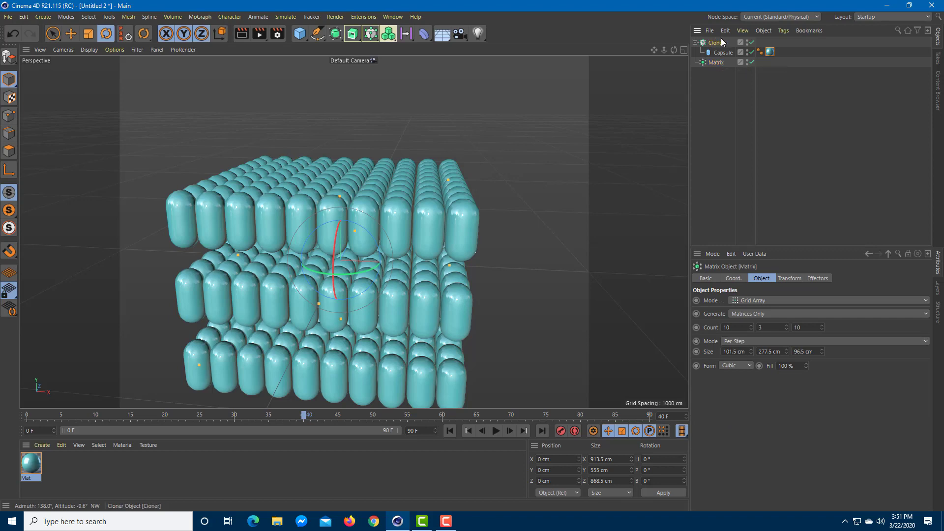
left_click(721, 42)
left_click(719, 62)
left_click(718, 45)
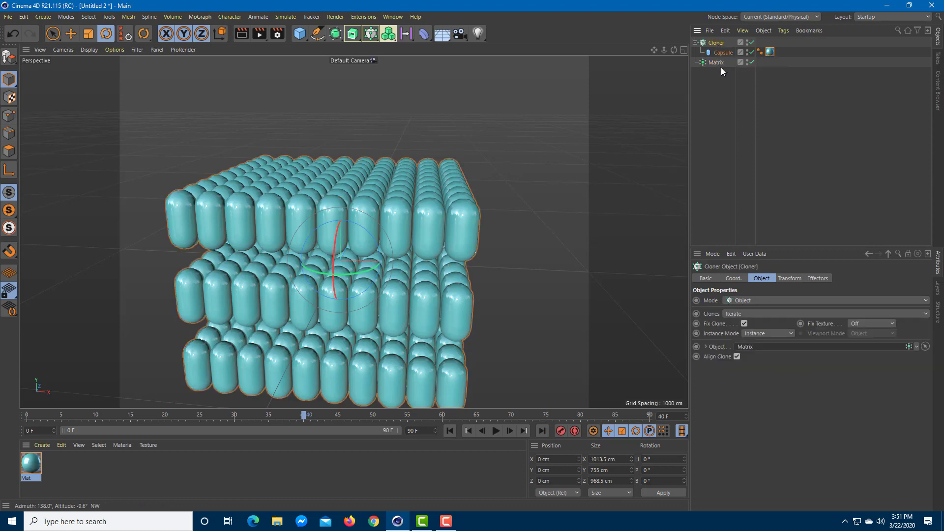
left_click(719, 63)
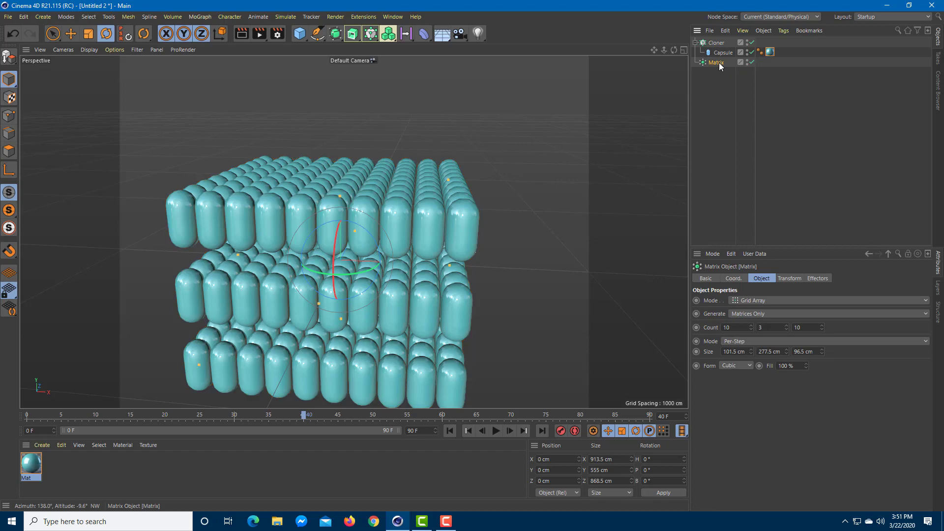
Step: Disable the Cloner temporarily to inspect the bare Matrix points around the single Capsule, and re-enable it
left_click(751, 43)
scroll(430, 268, "up", 5)
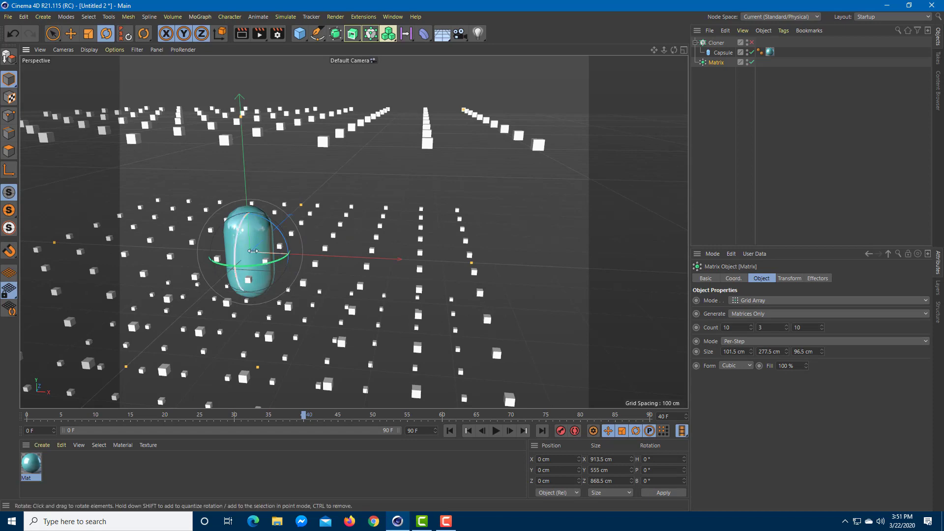
scroll(541, 182, "up", 2)
scroll(541, 182, "down", 3)
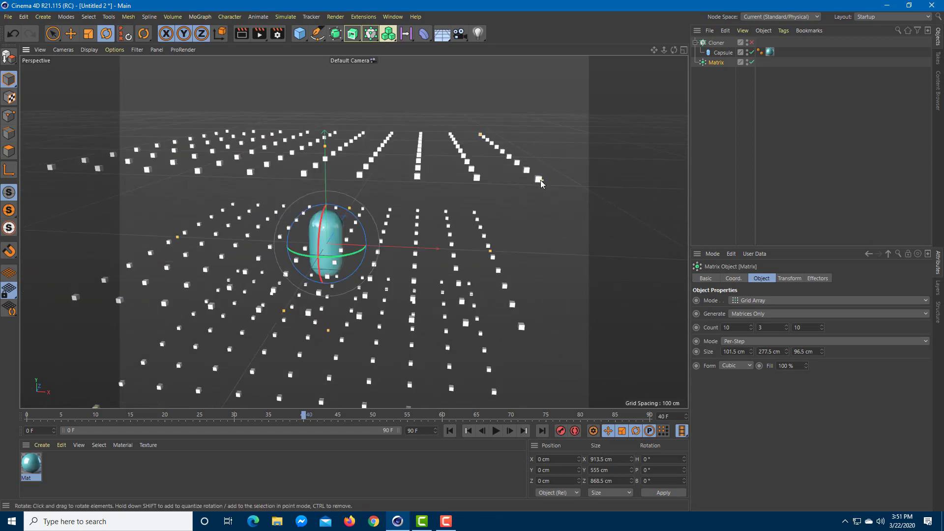
scroll(541, 180, "up", 1)
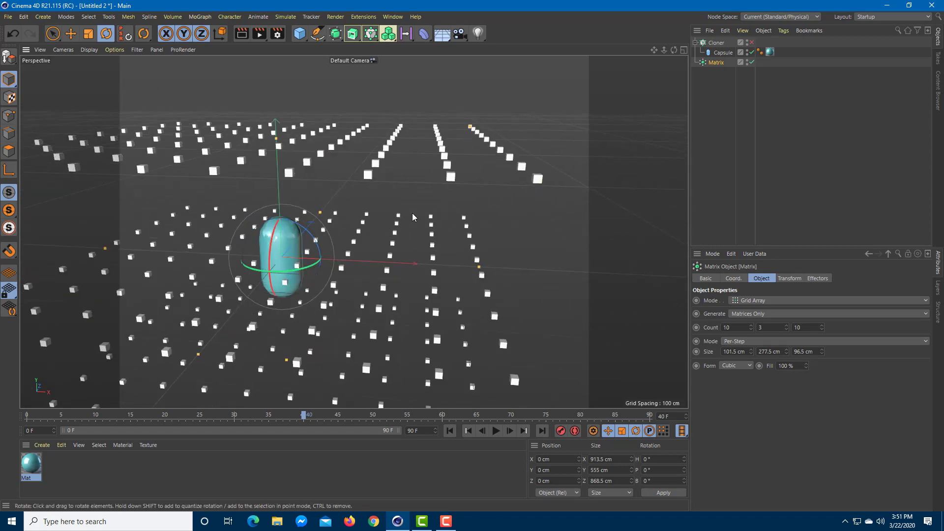
left_click(722, 43)
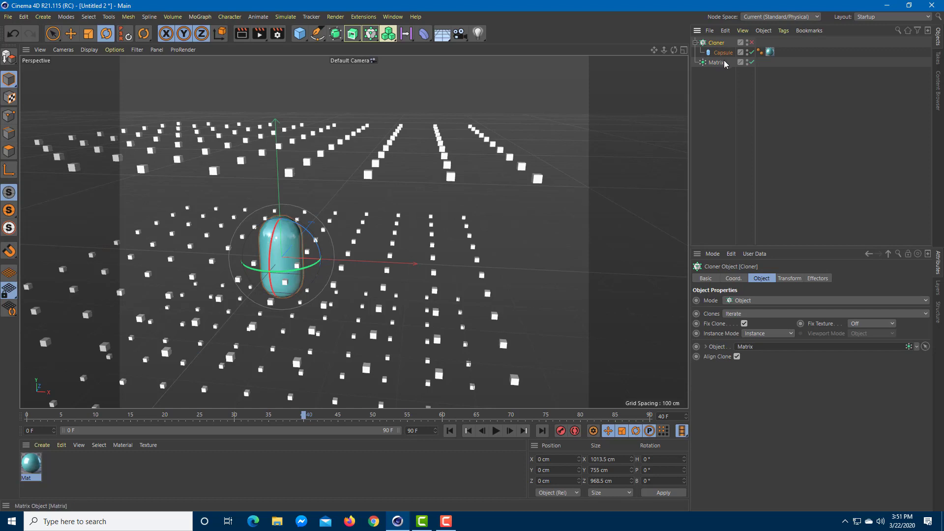
left_click(752, 42)
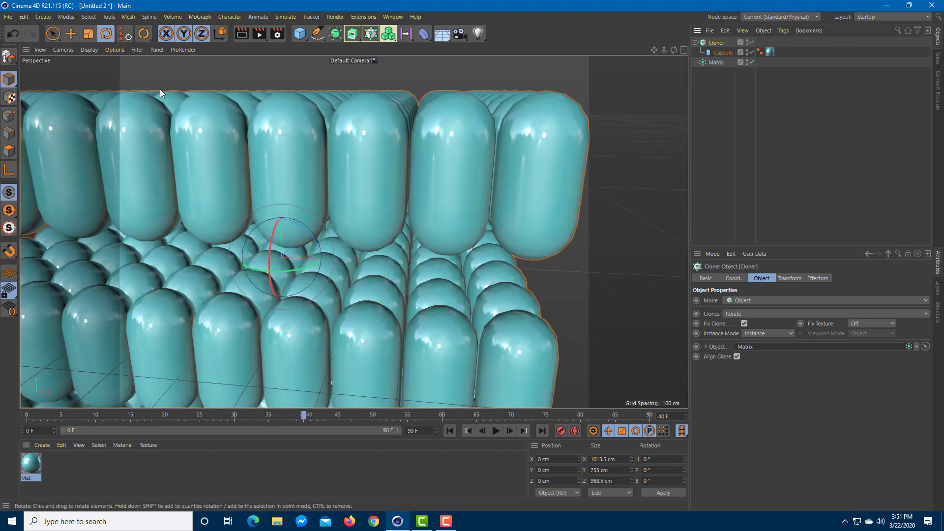
Step: Scale the Cloner down to shrink its capsules, and scale the Capsule itself up to about 41 cm radius and 164 cm height
left_click(94, 33)
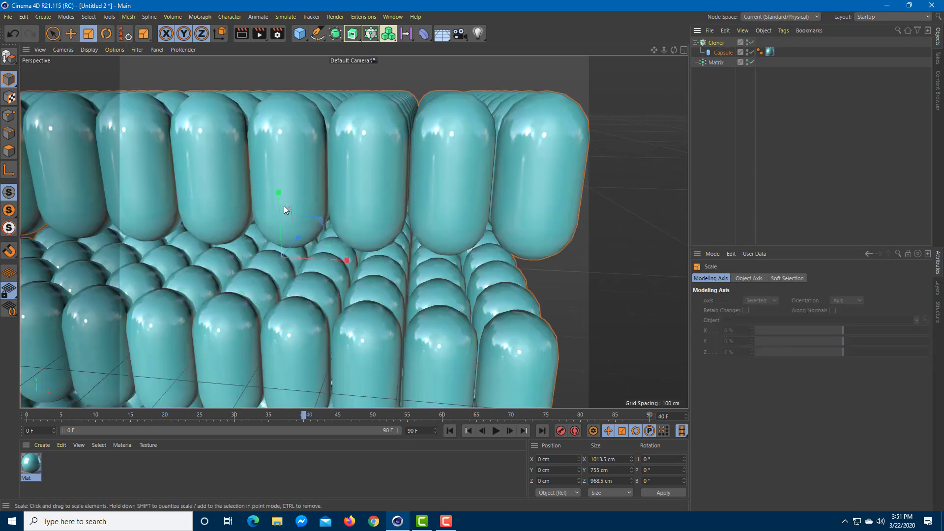
left_click_drag(279, 192, 285, 226)
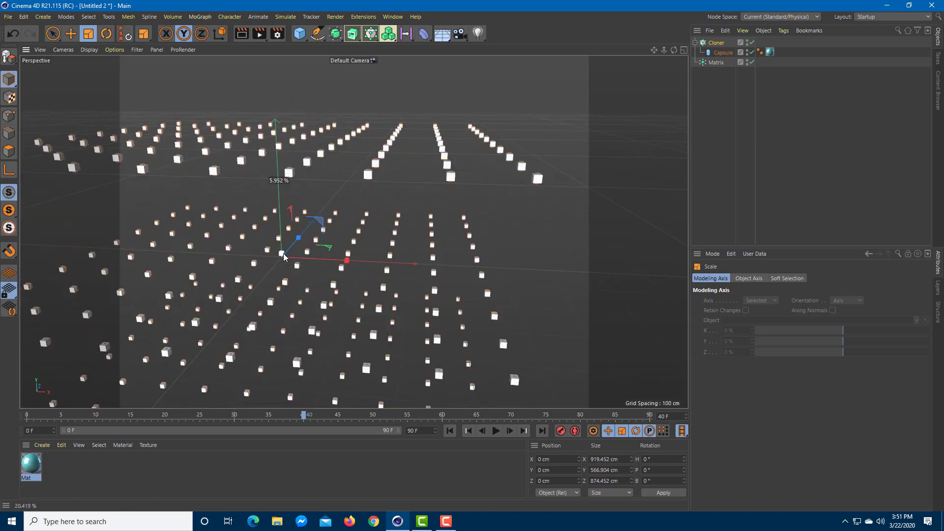
left_click_drag(283, 256, 295, 213)
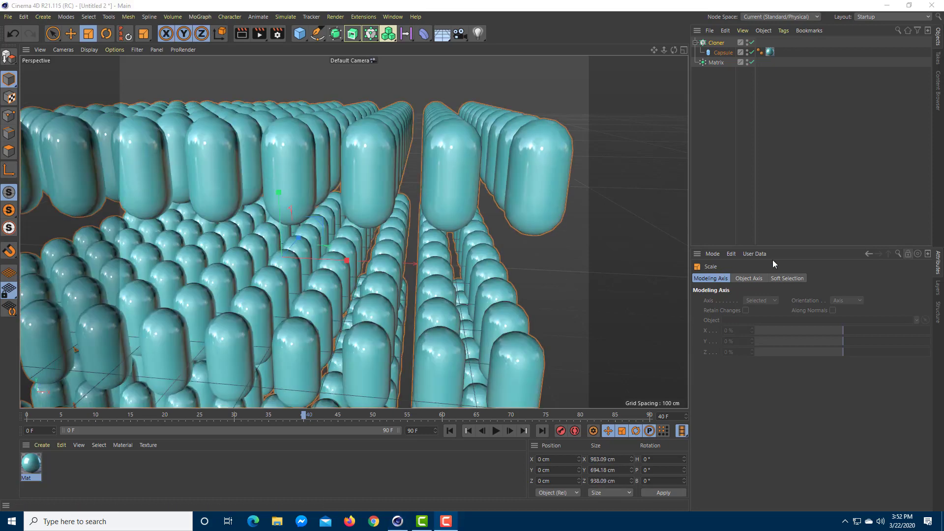
scroll(541, 172, "down", 5)
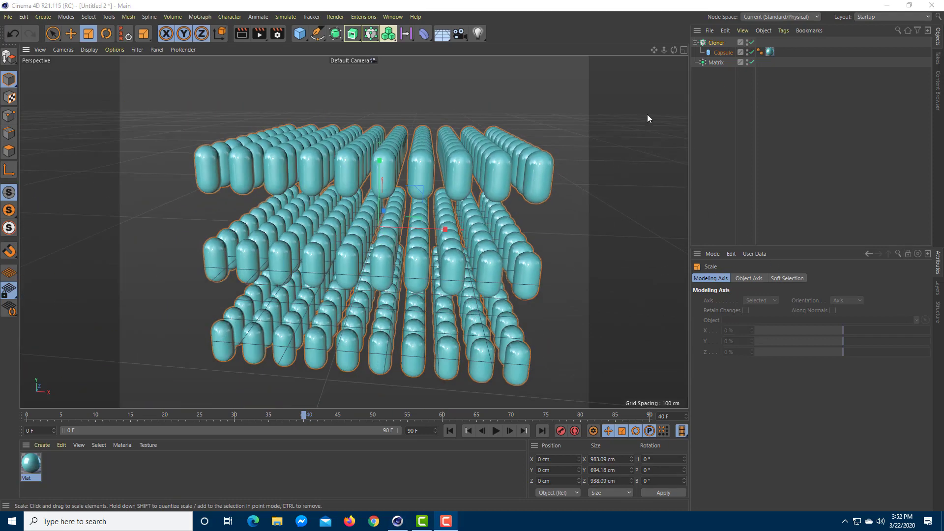
left_click(723, 52)
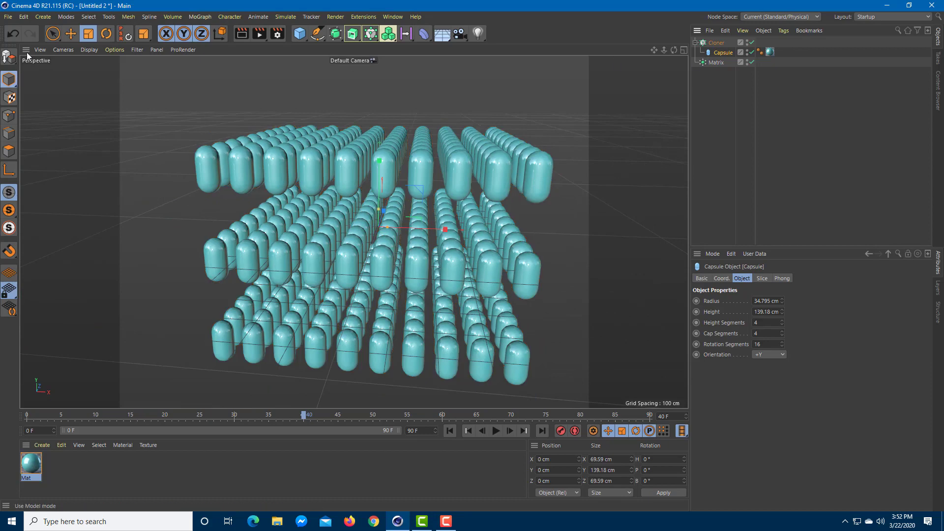
left_click_drag(379, 161, 377, 150)
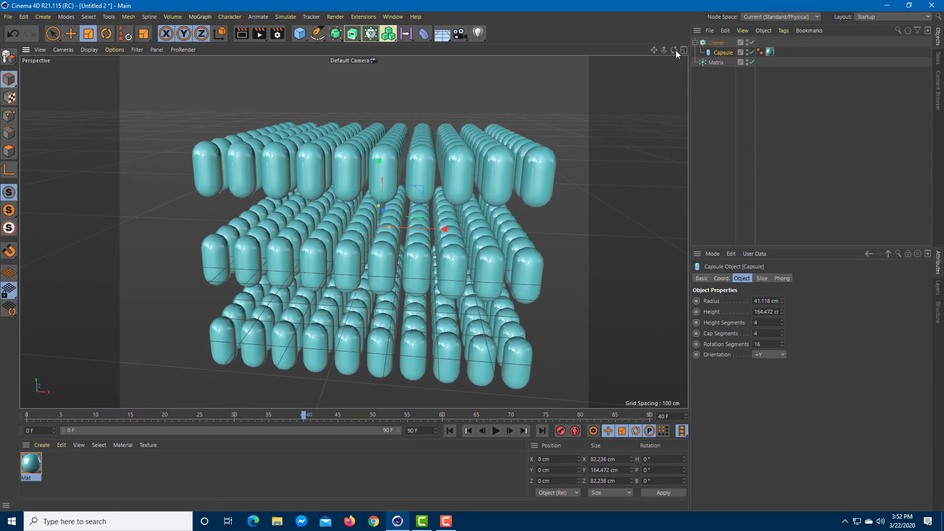
Step: Add a Twist deformer and make it a child of the Matrix
left_click(721, 63)
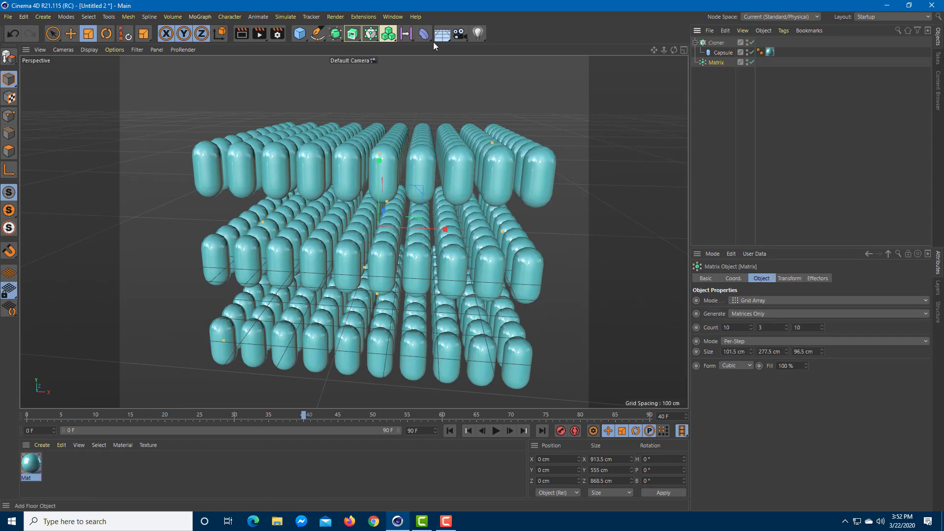
left_click(423, 35)
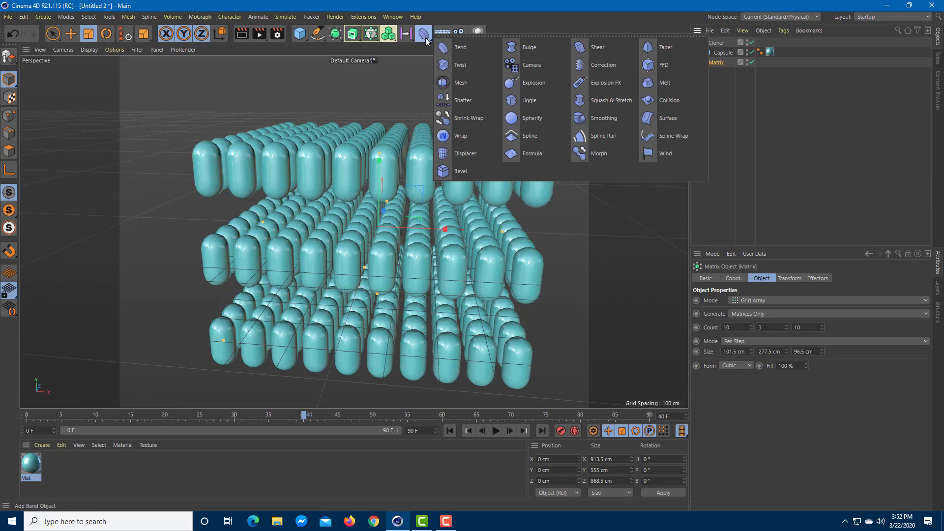
left_click(476, 66)
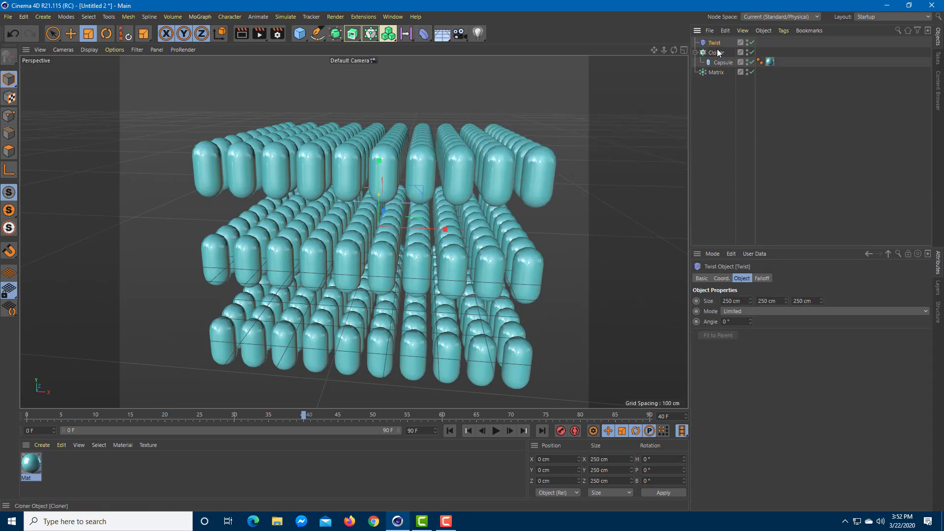
left_click_drag(714, 43, 715, 73)
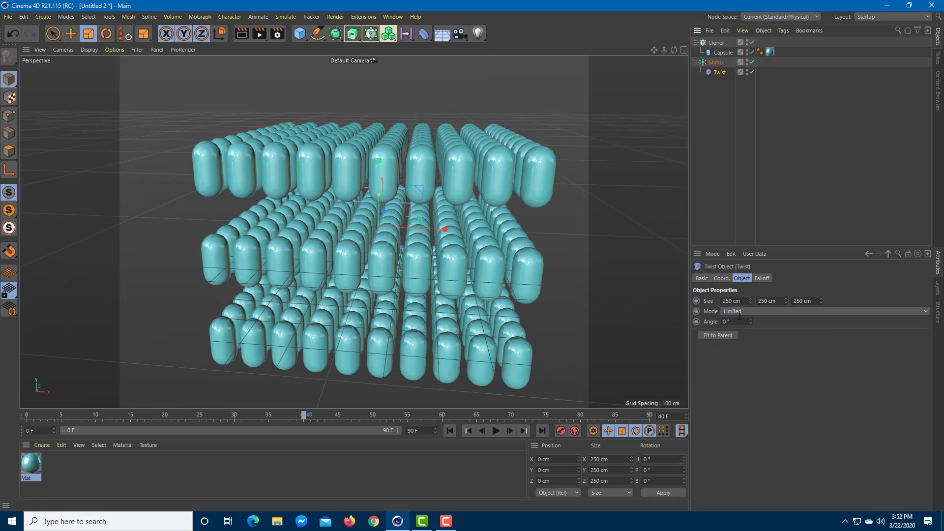
Step: Set the Twist deformer's first size value to 251 cm and its angle to -98°
left_click_drag(750, 301, 752, 305)
left_click_drag(750, 322, 715, 311)
scroll(470, 219, "up", 5)
scroll(570, 249, "down", 3)
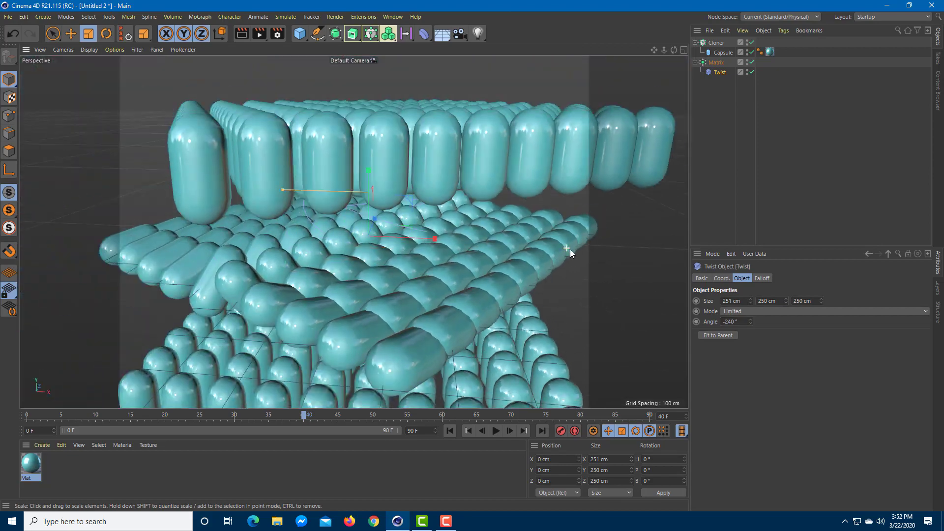
left_click_drag(594, 258, 560, 259, "alt")
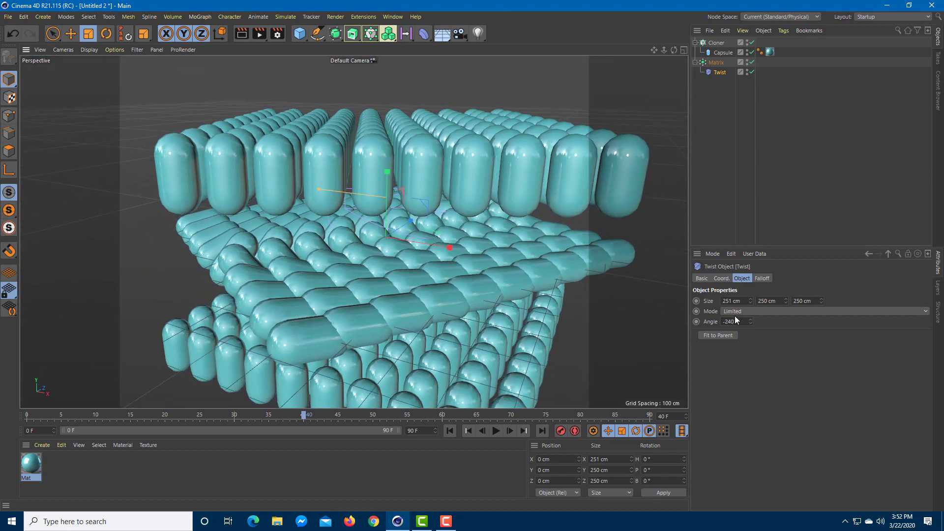
left_click_drag(750, 322, 750, 311)
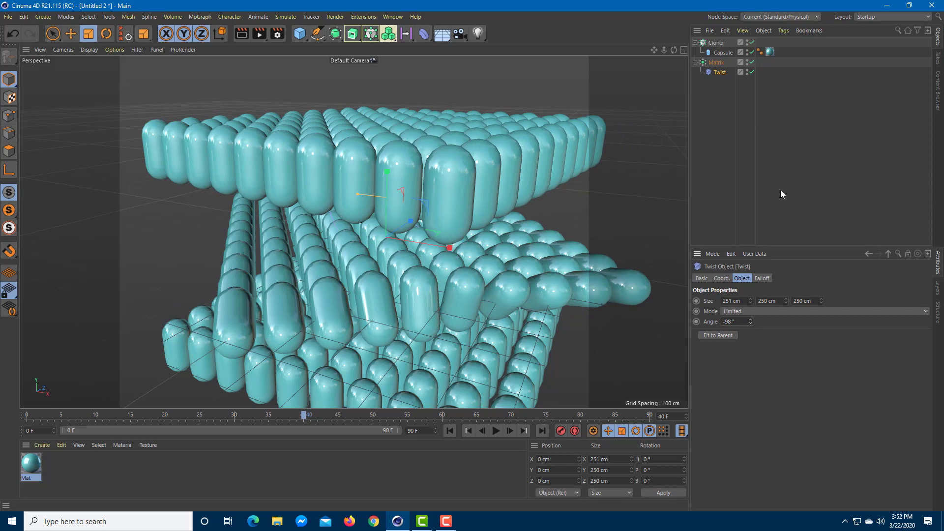
Step: Add a Bend deformer as a child of the Matrix and set its strength to 103°
left_click(423, 34)
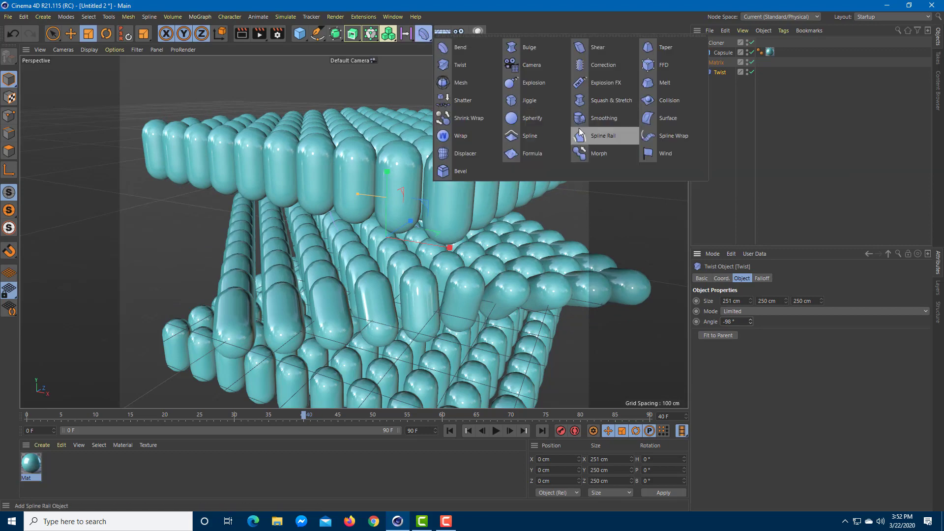
left_click(477, 51)
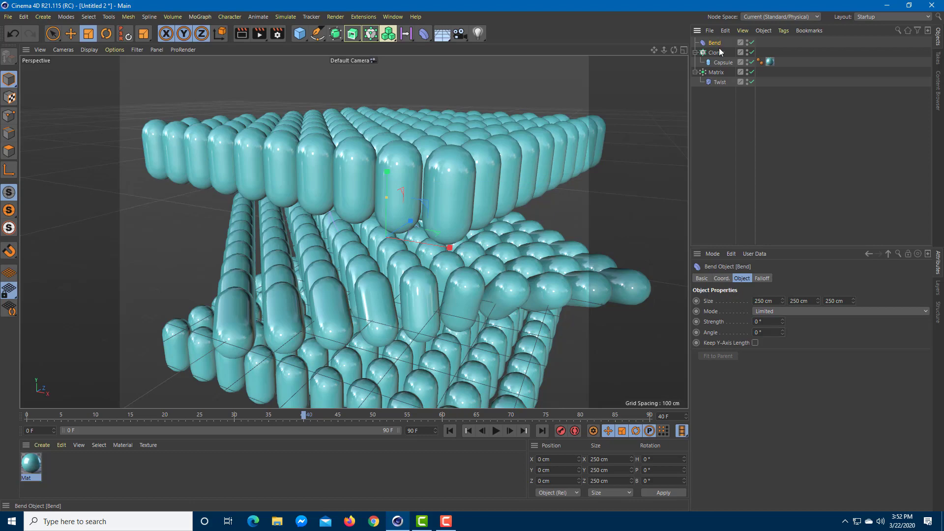
left_click_drag(722, 72, 722, 73)
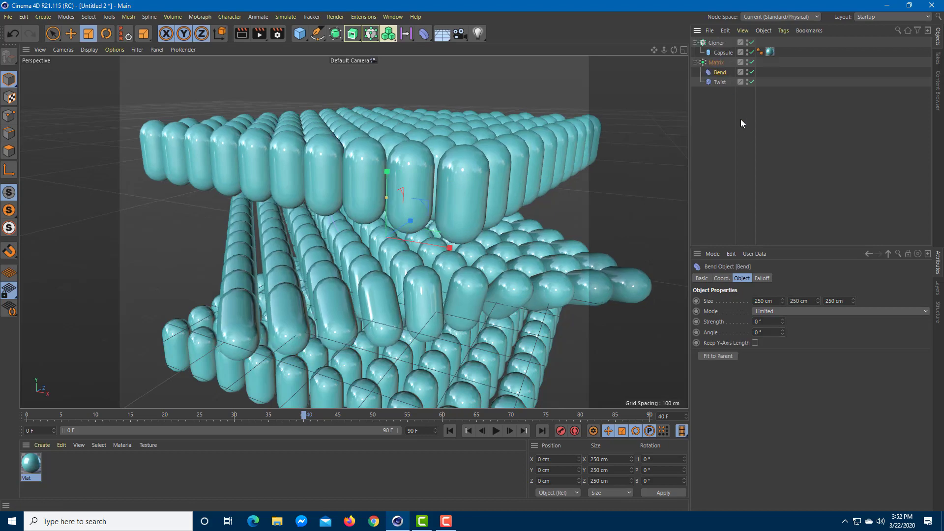
left_click_drag(783, 322, 783, 295)
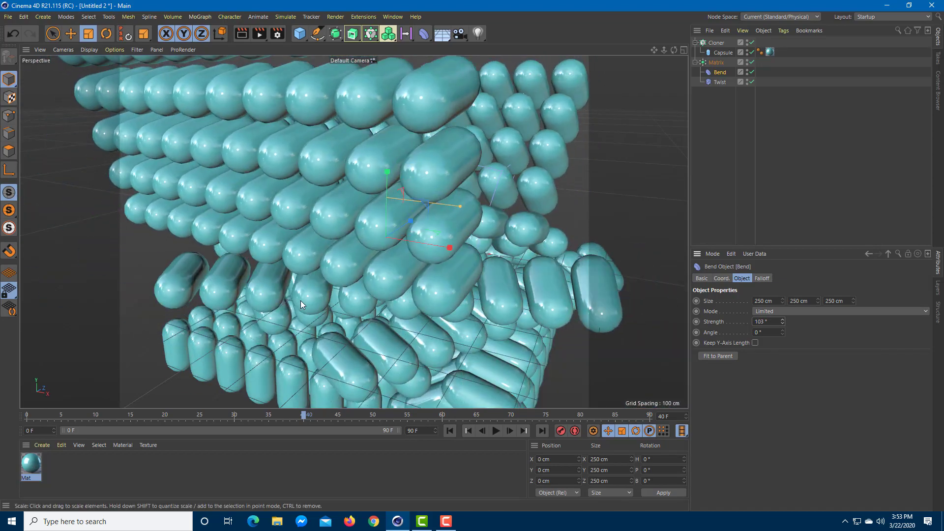
scroll(356, 280, "down", 5)
scroll(356, 280, "up", 3)
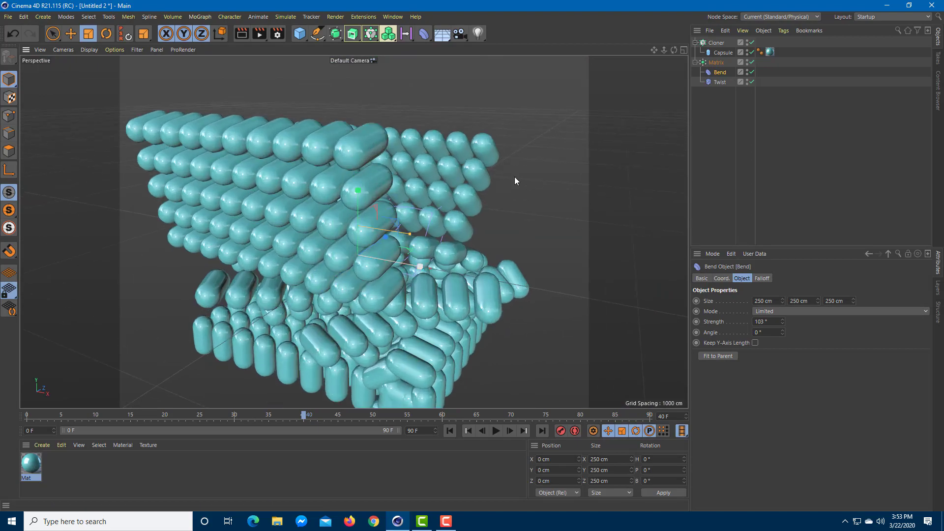
Step: Scale the Matrix up to a per-step size of about 138, 378 and 131 cm
left_click(716, 62)
mouse_move(356, 186)
left_mouse_down()
mouse_move(359, 162)
mouse_move(379, 226)
mouse_move(380, 161)
mouse_move(396, 122)
mouse_move(398, 173)
left_mouse_up()
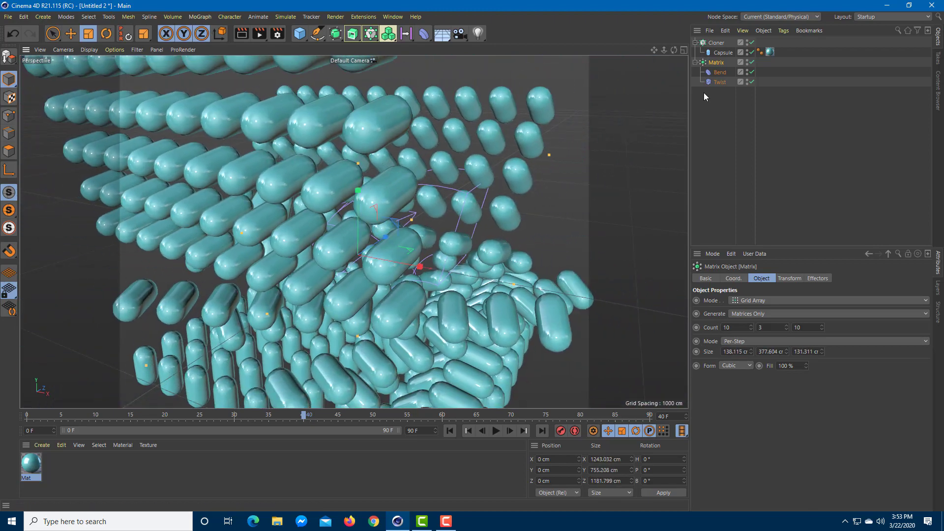
Step: Move the Bend and Twist deformers together up through the capsule grid to about 495 cm on the Y axis
left_click(719, 72)
left_click(722, 82, "shift")
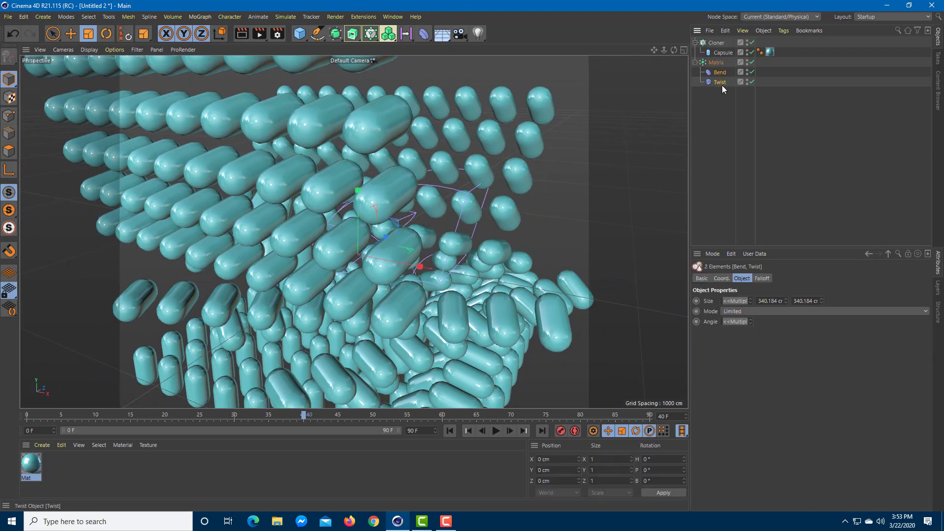
left_click(71, 33)
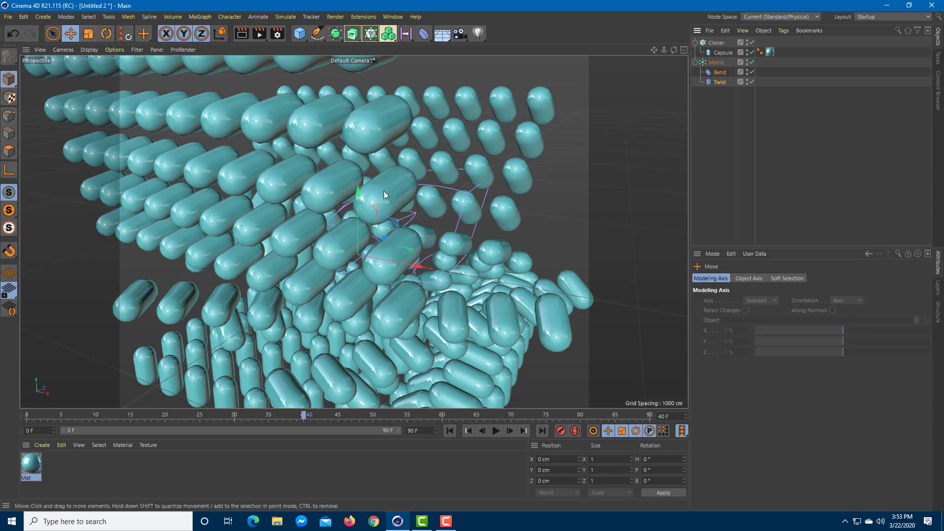
mouse_move(354, 196)
left_mouse_down()
mouse_move(359, 76)
mouse_move(367, 320)
mouse_move(350, 221)
mouse_move(353, 44)
mouse_move(335, 266)
mouse_move(348, 358)
mouse_move(346, 259)
mouse_move(368, 337)
mouse_move(362, 224)
mouse_move(371, 147)
left_mouse_up()
scroll(370, 231, "up", 3)
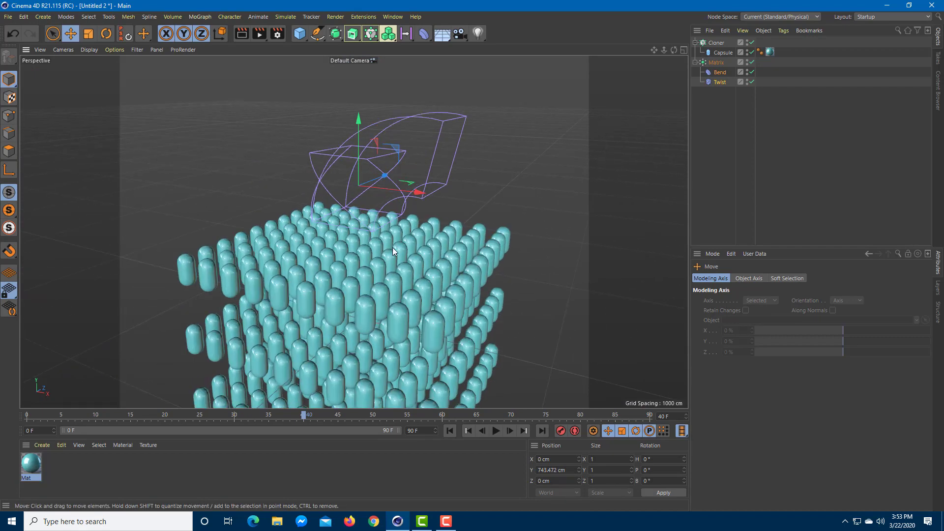
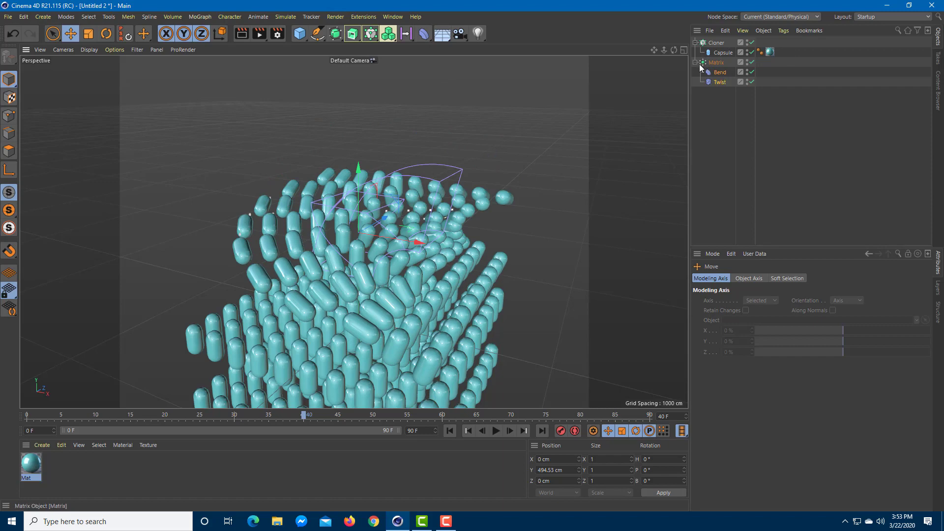
Step: Disable the Matrix and switch the Cloner's mode to Grid Array
left_click(751, 62)
left_click(717, 43)
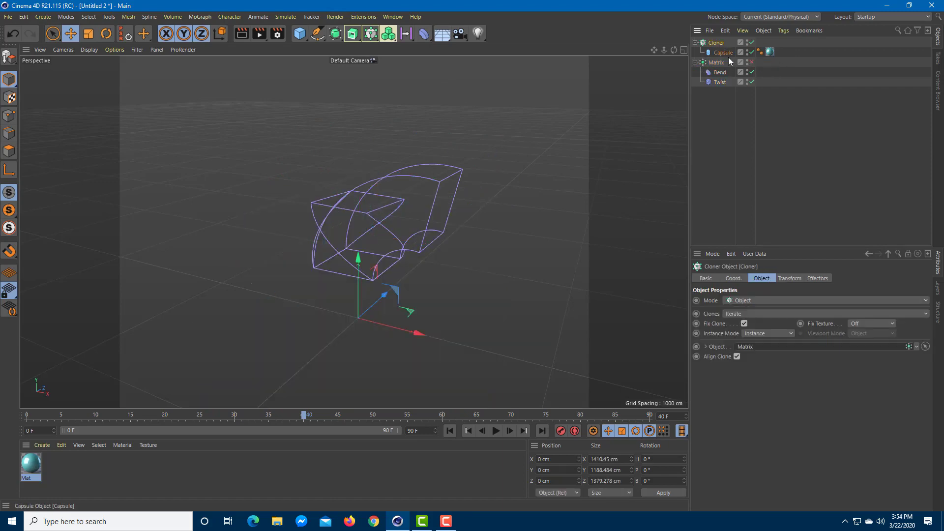
left_click(746, 301)
left_click(758, 322)
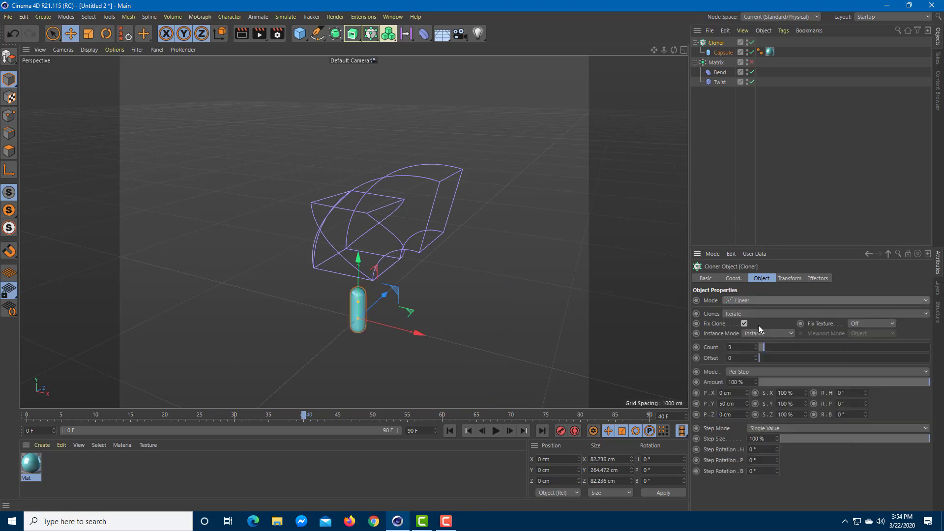
left_click(762, 300)
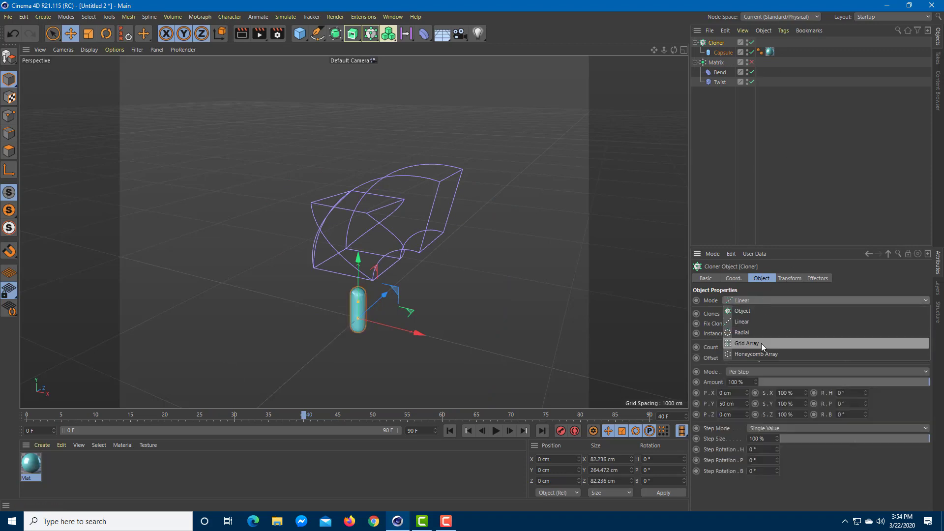
left_click(762, 343)
Step: Set the Cloner's grid array count to 5, 4 and 5
left_click(751, 345)
left_click(751, 345)
left_click(786, 345)
left_click(787, 345)
left_click(787, 345)
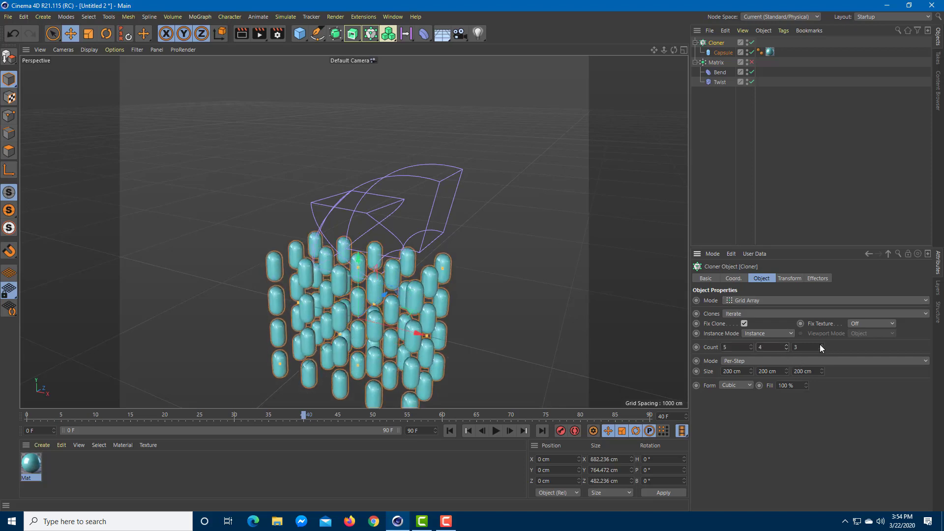
left_click(821, 345)
left_click(821, 345)
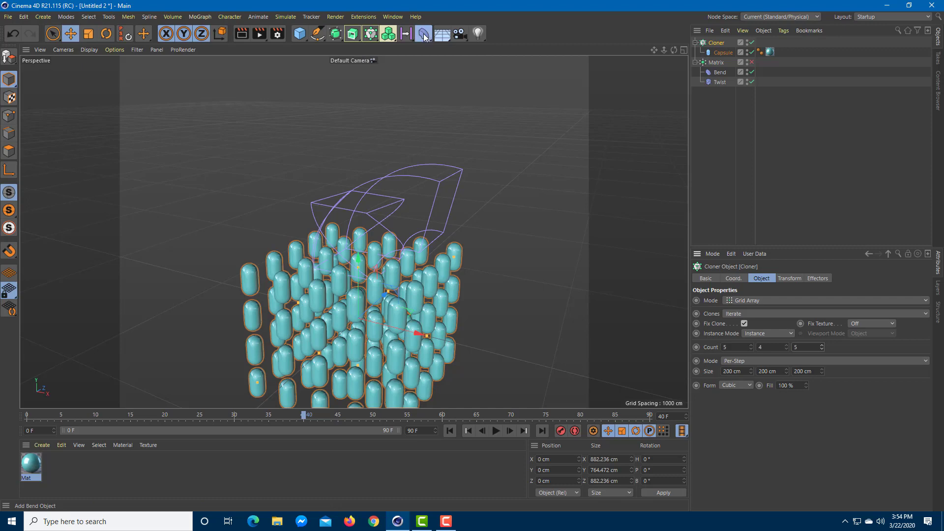
Step: Add a Squash & Stretch deformer as a child of the Cloner
left_click(424, 36)
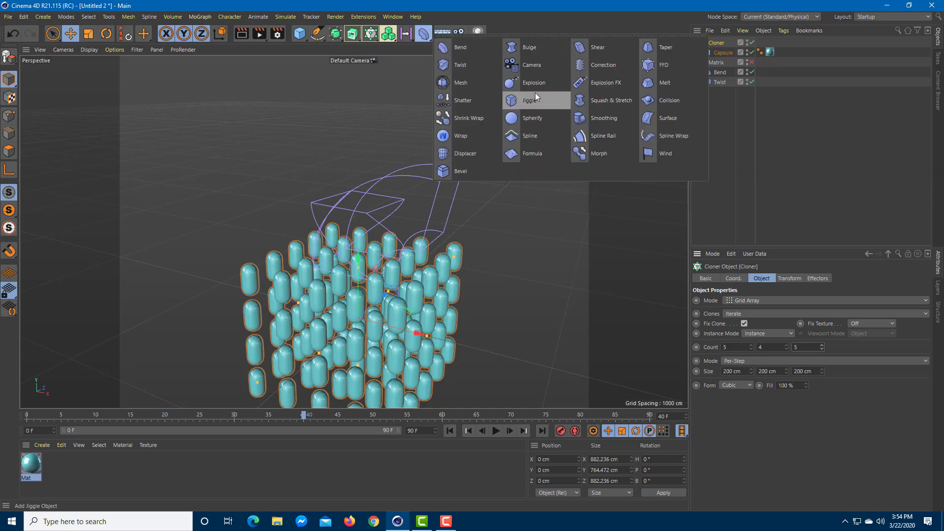
left_click(610, 101)
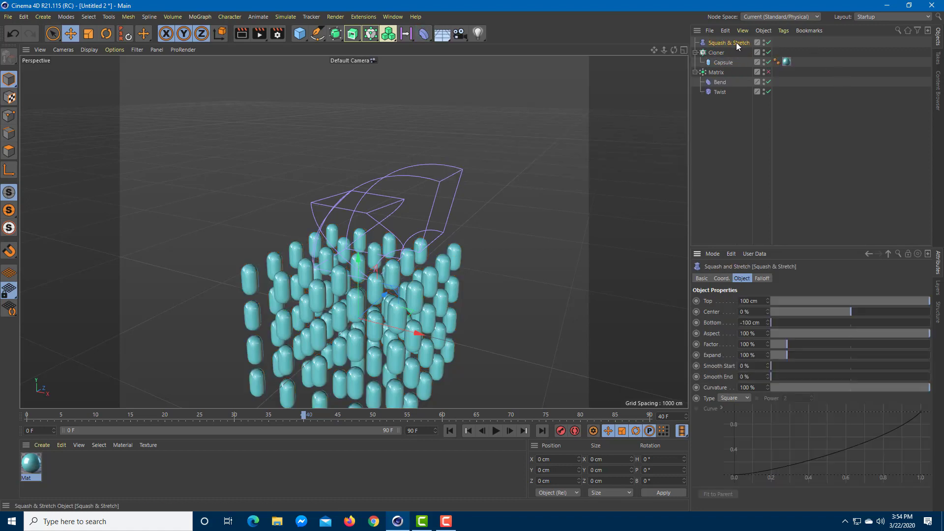
left_click_drag(729, 42, 733, 67)
scroll(484, 268, "up", 3)
scroll(432, 340, "down", 2)
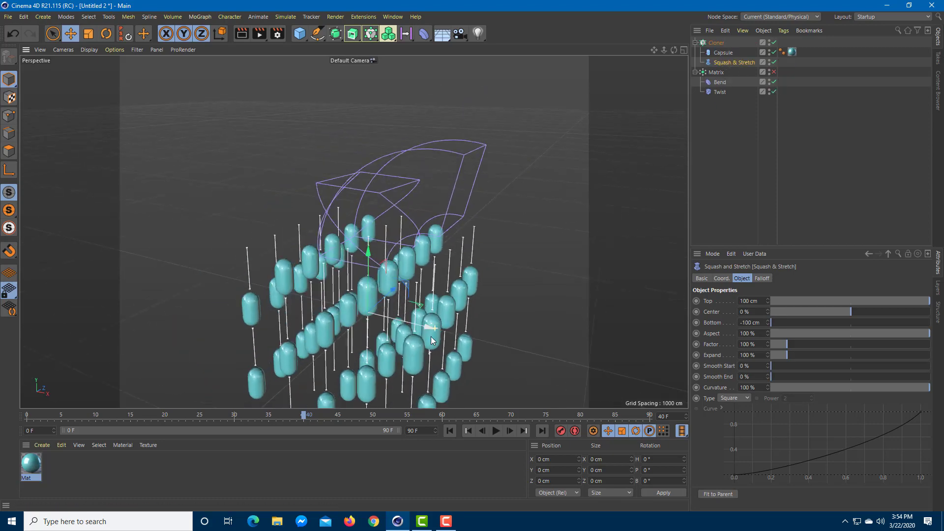
Step: Set the Squash & Stretch deformer's aspect to 28% and its factor to 109%
left_click_drag(806, 333, 835, 333)
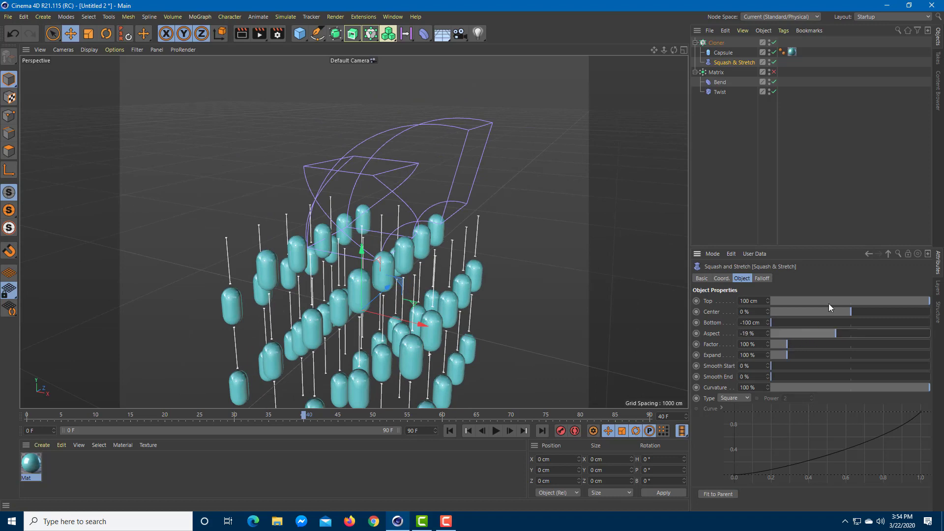
left_click(722, 279)
left_click(762, 279)
left_click(743, 278)
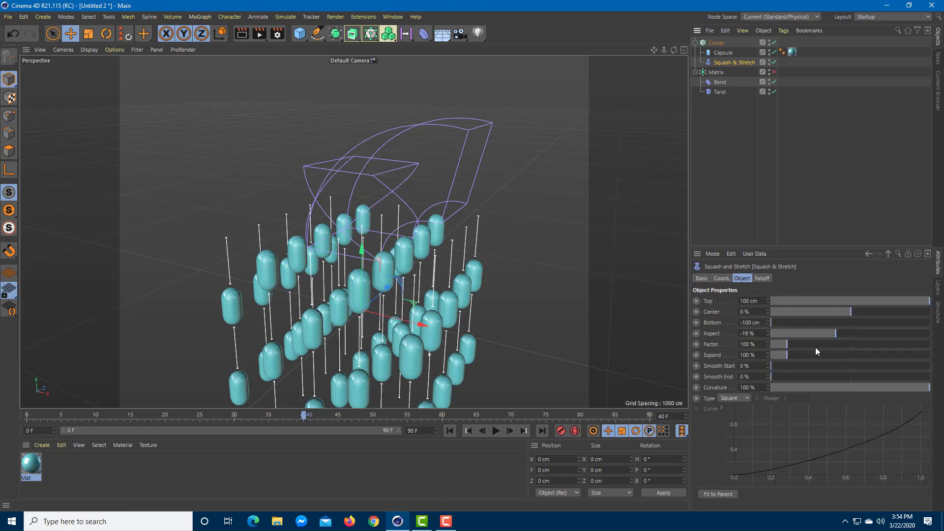
mouse_move(803, 335)
left_mouse_down()
mouse_move(909, 336)
mouse_move(810, 346)
mouse_move(788, 358)
left_mouse_up()
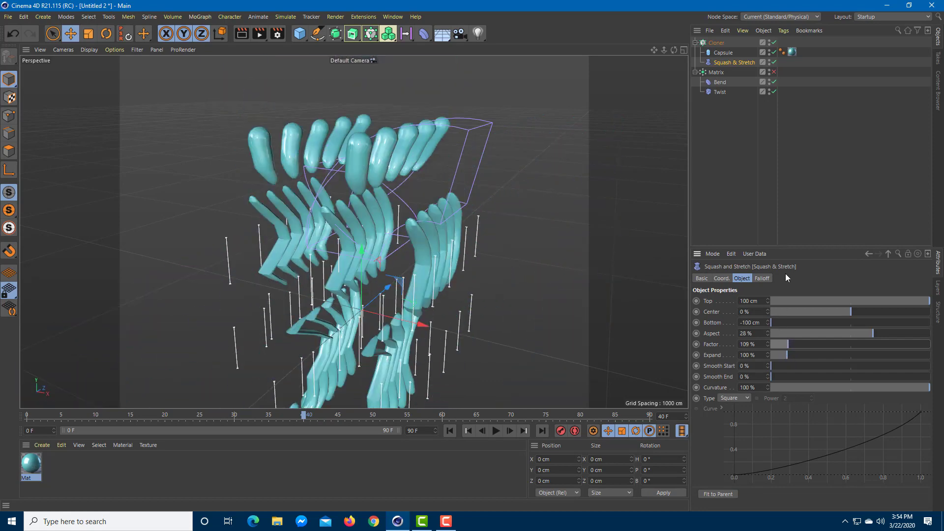
mouse_move(545, 315)
left_mouse_down("alt")
mouse_move(464, 327)
mouse_move(456, 302)
mouse_move(488, 326)
left_mouse_up("alt")
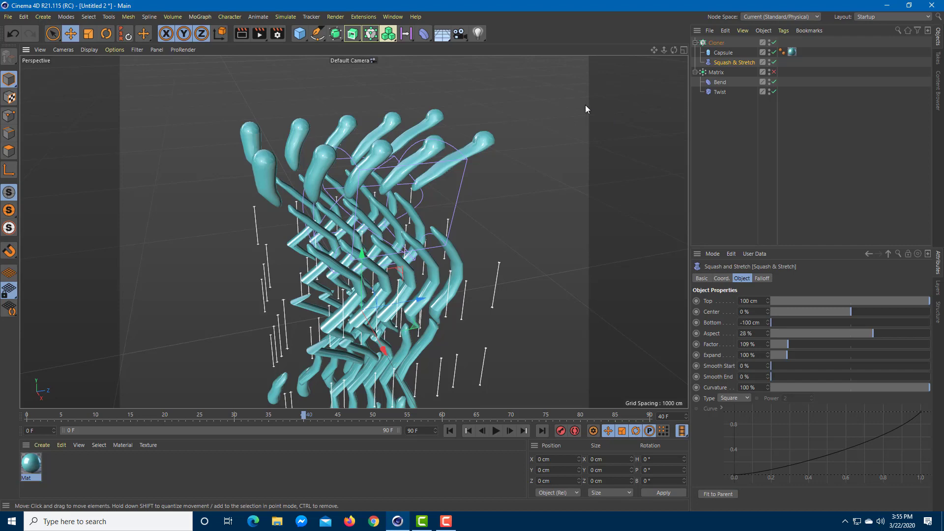
Step: Delete the Squash & Stretch deformer and return the Cloner to Object mode with the Matrix enabled
key("Delete")
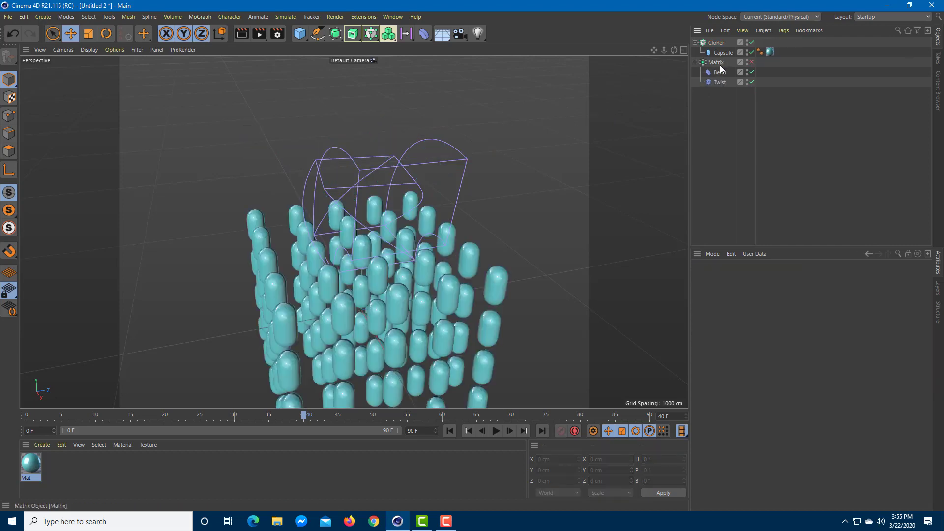
left_click(717, 44)
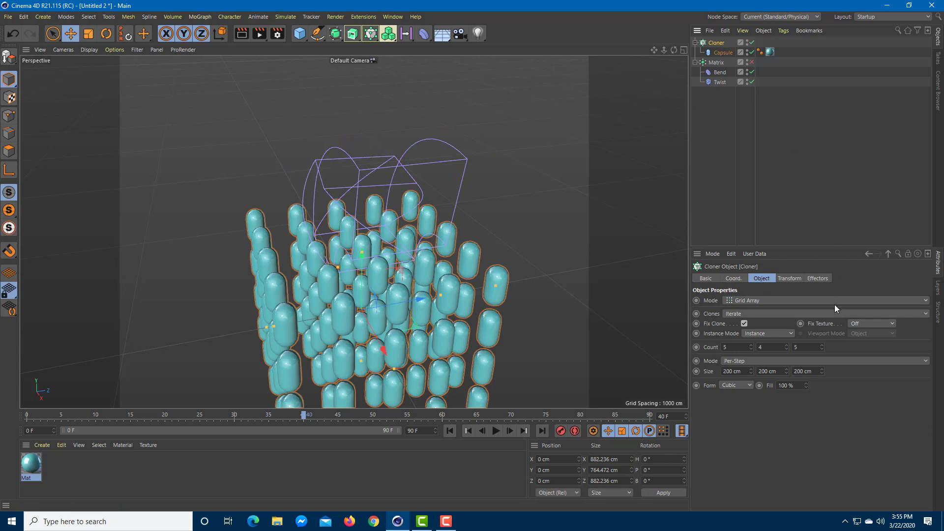
left_click(748, 299)
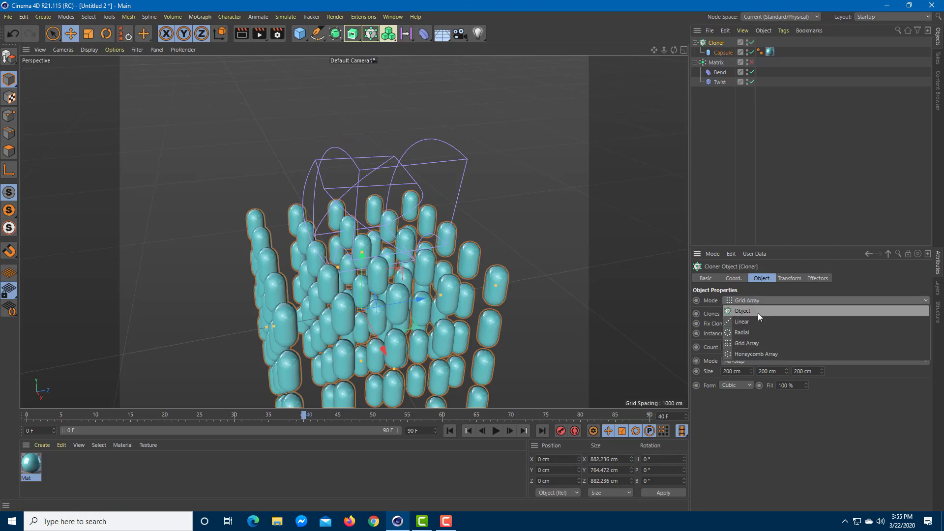
left_click(757, 312)
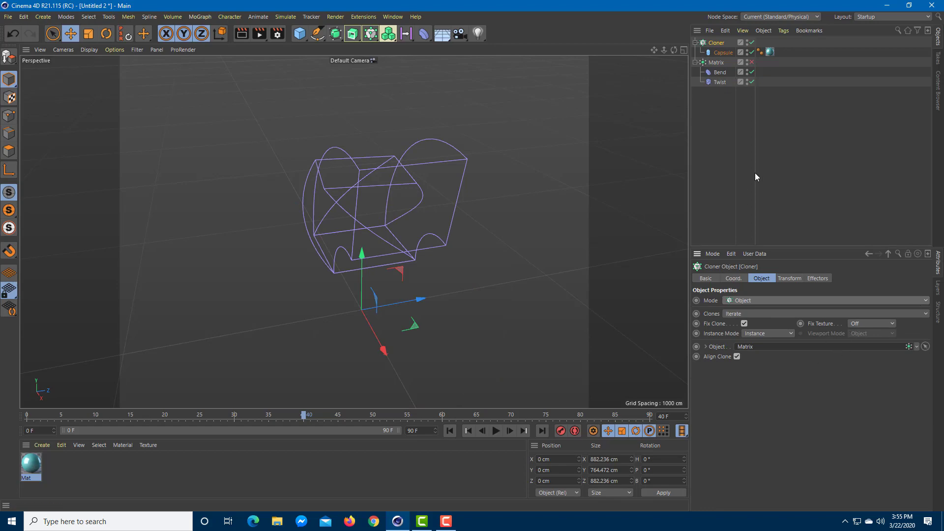
left_click(752, 62)
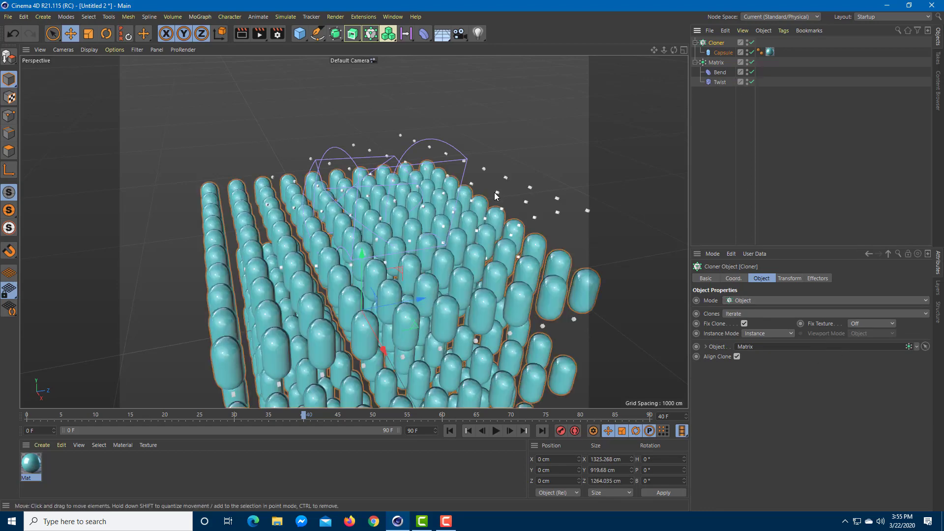
Step: Delete the Bend and Twist deformers from under the Matrix
left_click(721, 74)
key("Delete")
left_click(720, 74)
key("Delete")
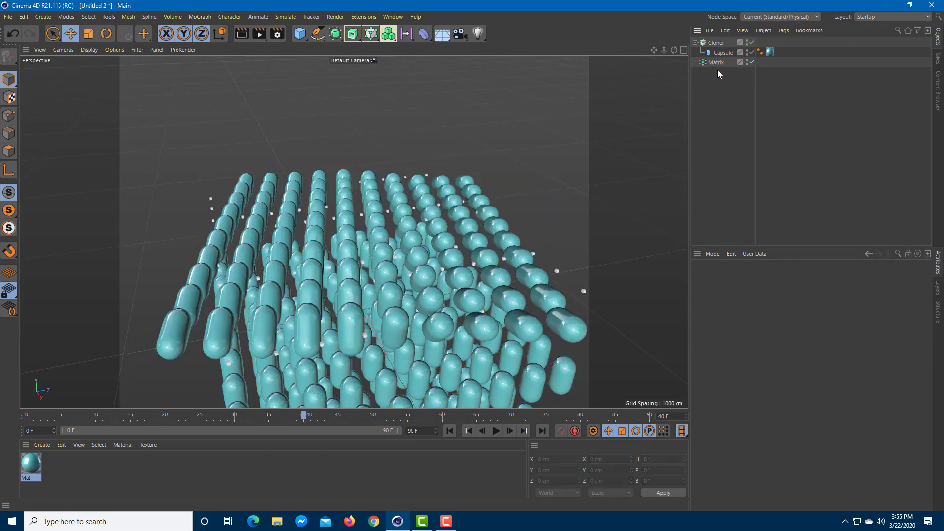
Step: Restore the Twist deformer by undoing its deletion, and remove it from the Matrix again
left_click(716, 63)
left_click_drag(326, 268, 630, 182, "alt")
key("ctrl+z")
key("ctrl+z")
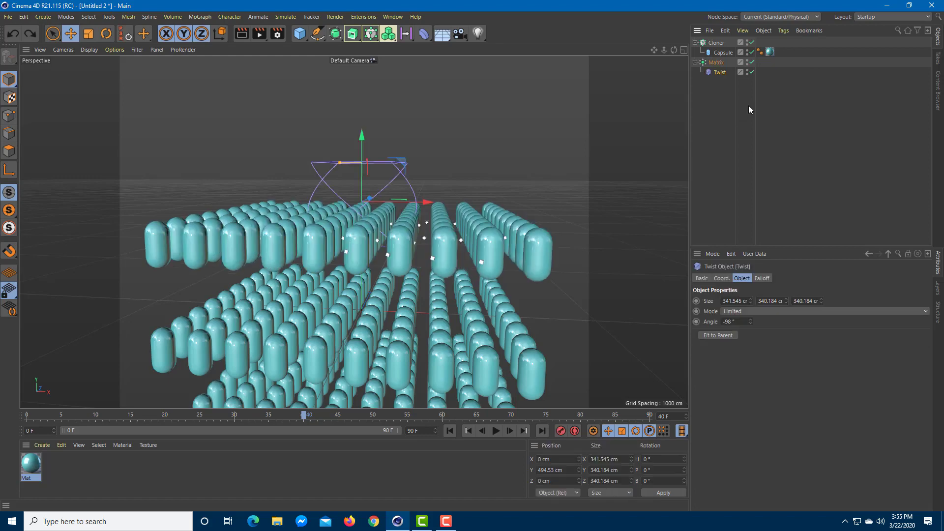
left_click_drag(350, 148, 404, 56)
left_click(719, 72)
key("Delete")
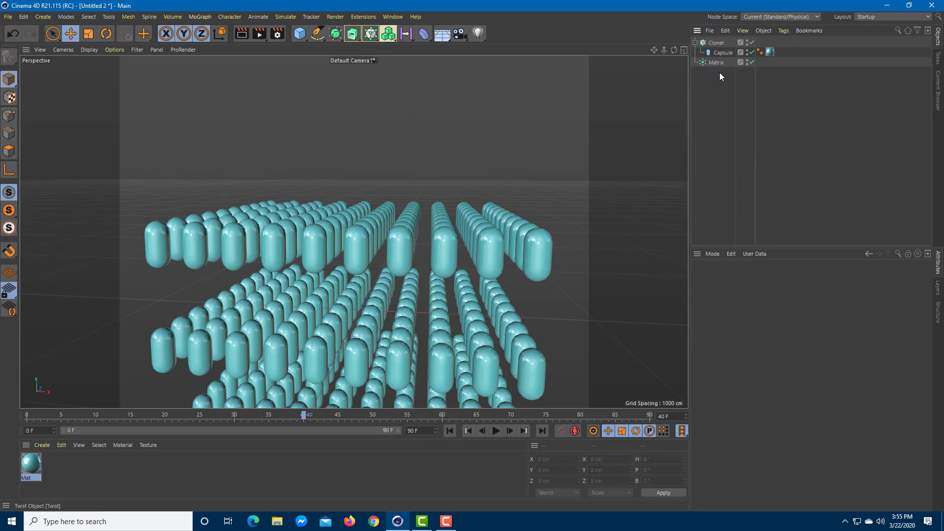
Step: Add a Jiggle deformer as a child of the Matrix
left_click(423, 38)
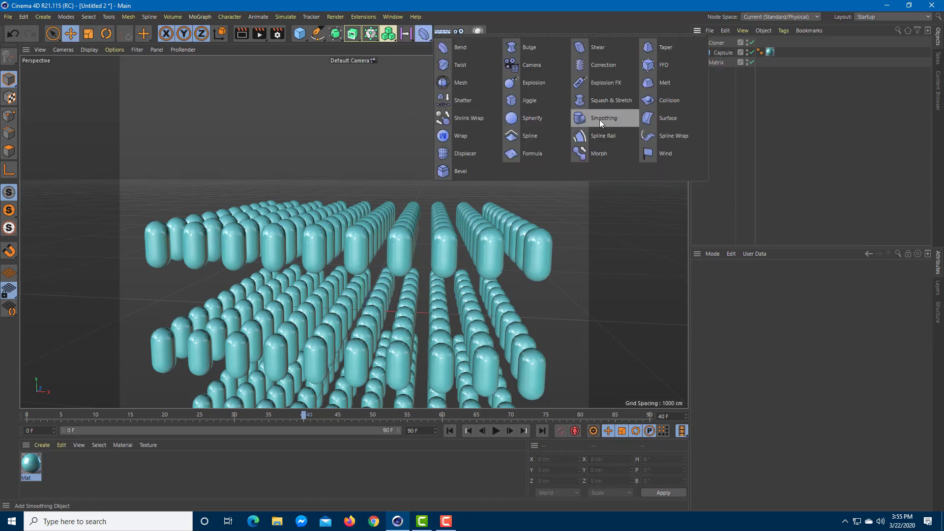
left_click(525, 96)
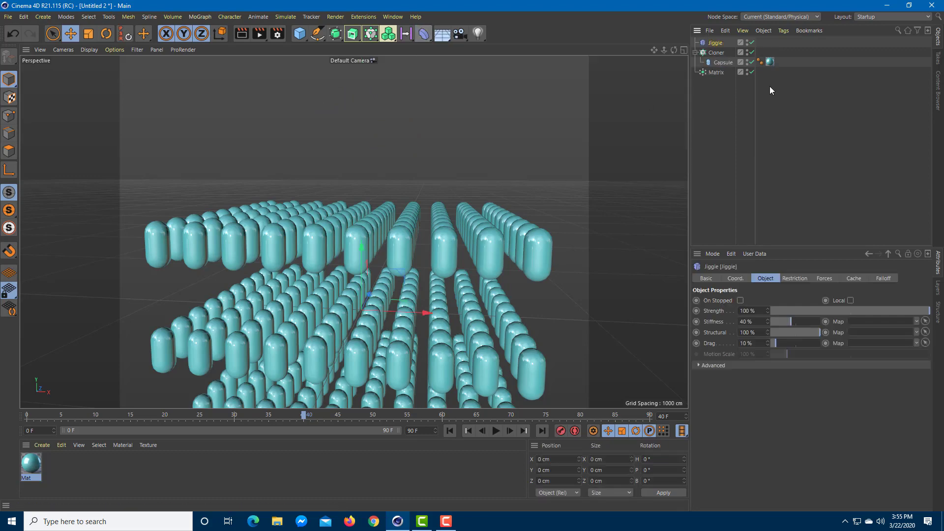
left_click_drag(719, 43, 718, 74)
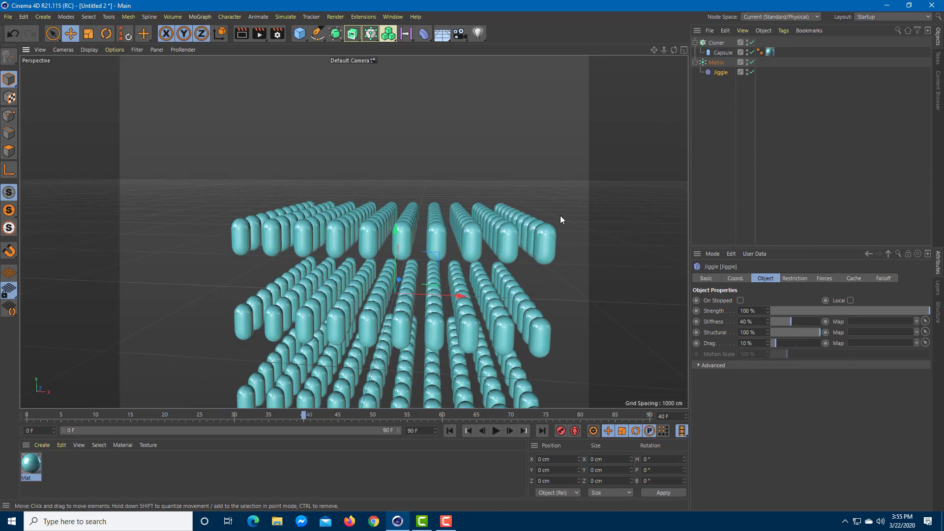
left_click_drag(562, 215, 582, 242)
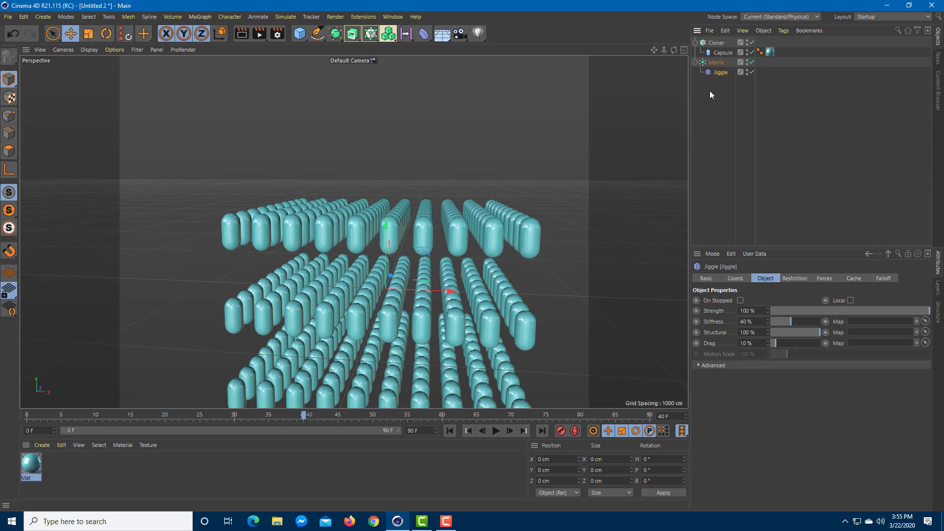
Step: Try the Jiggle deformer with 37% strength and 60% stiffness, and delete it
left_click(832, 311)
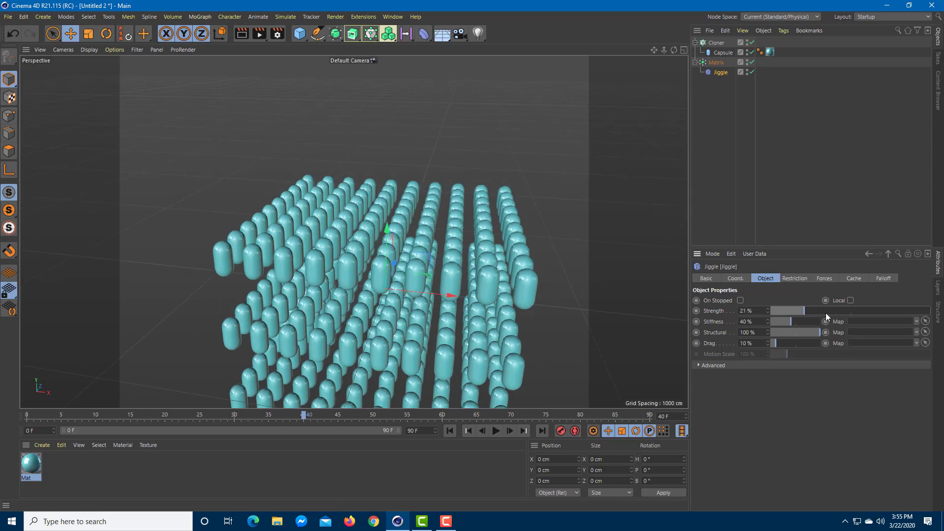
left_click_drag(804, 321, 801, 322)
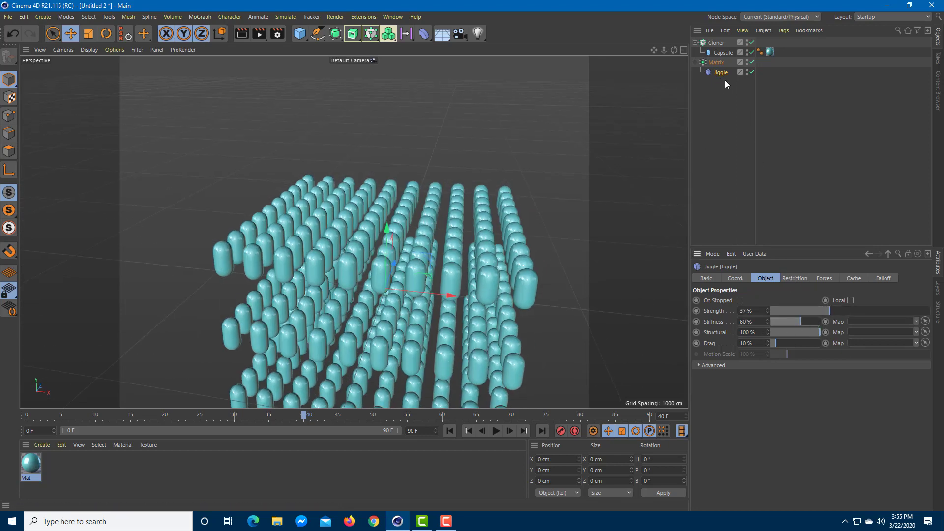
key("Delete")
Step: Add a Taper deformer as a child of the Matrix and check the Matrix and Cloner settings
left_click(423, 33)
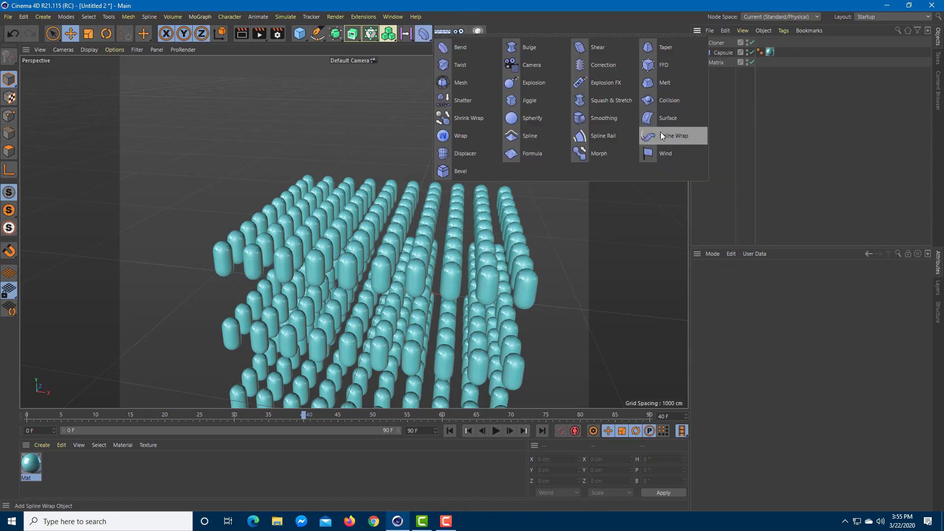
left_click(662, 48)
left_click_drag(718, 43, 716, 72)
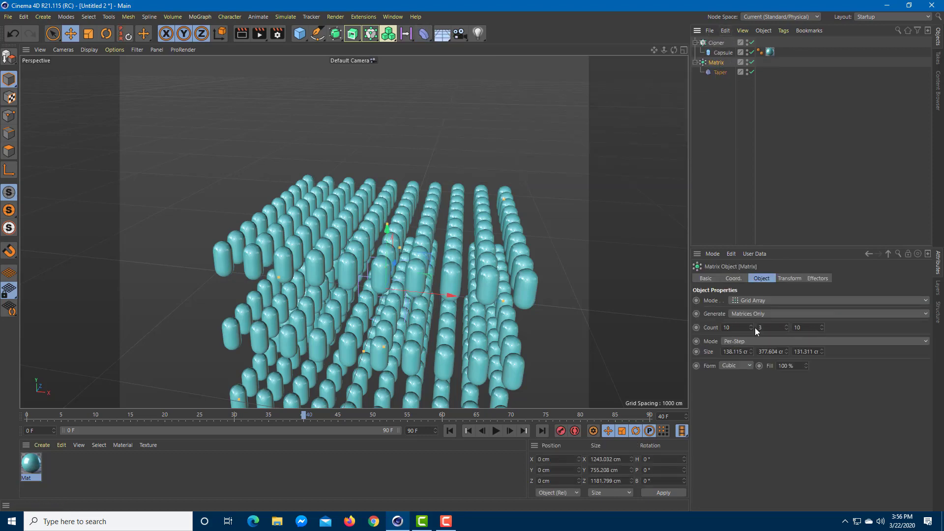
left_click(721, 54)
left_click(717, 44)
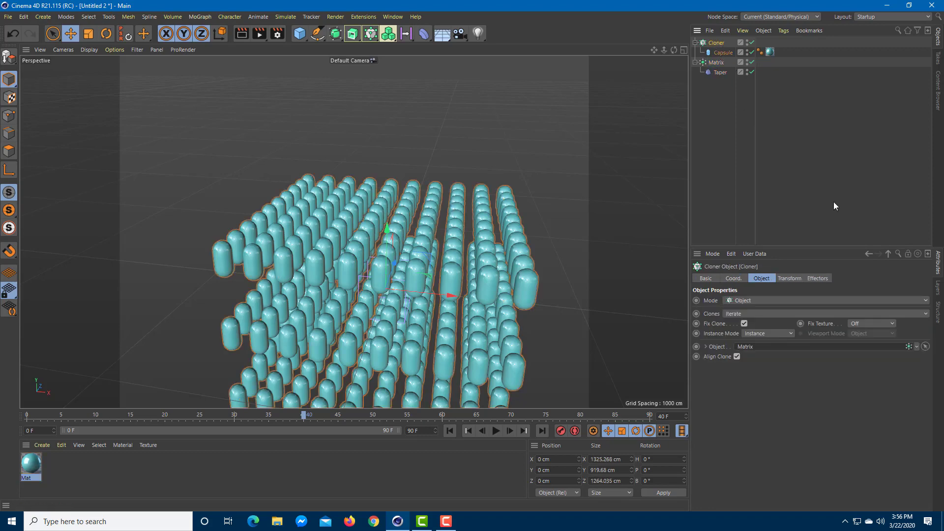
Step: Shift the Taper deformer to about -43 cm on X and scale it uniformly to about 1783 cm
left_click(721, 72)
mouse_move(438, 289)
left_mouse_down()
mouse_move(489, 304)
mouse_move(433, 296)
left_mouse_up()
key("t")
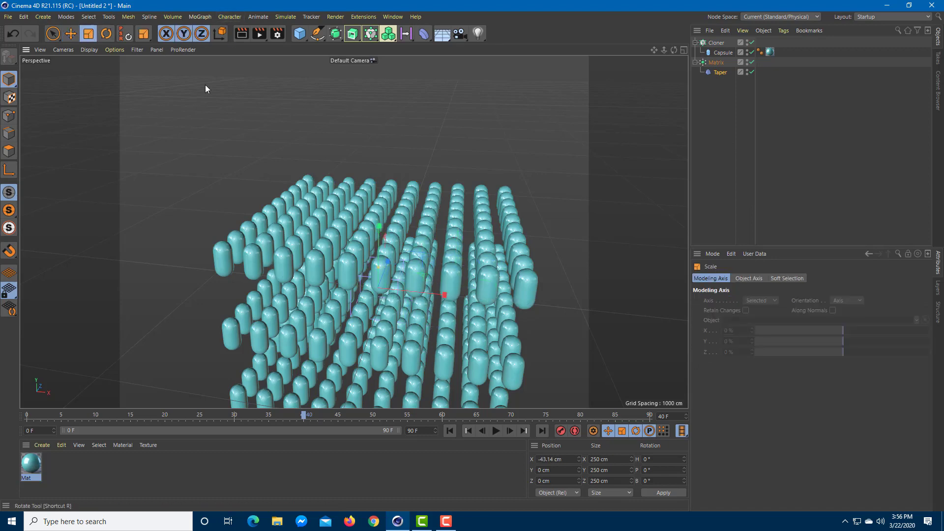
left_click_drag(424, 245, 492, 197)
Step: Set the Taper deformer's strength to 92%
left_click(721, 72)
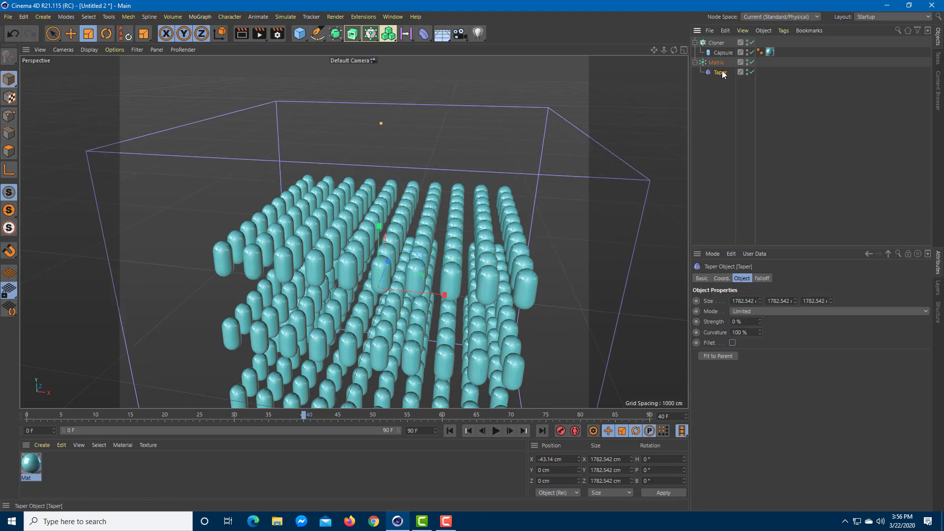
left_click_drag(760, 321, 760, 300)
mouse_move(574, 304)
left_mouse_down("alt")
mouse_move(585, 273)
mouse_move(580, 308)
mouse_move(515, 314)
mouse_move(522, 266)
left_mouse_up("alt")
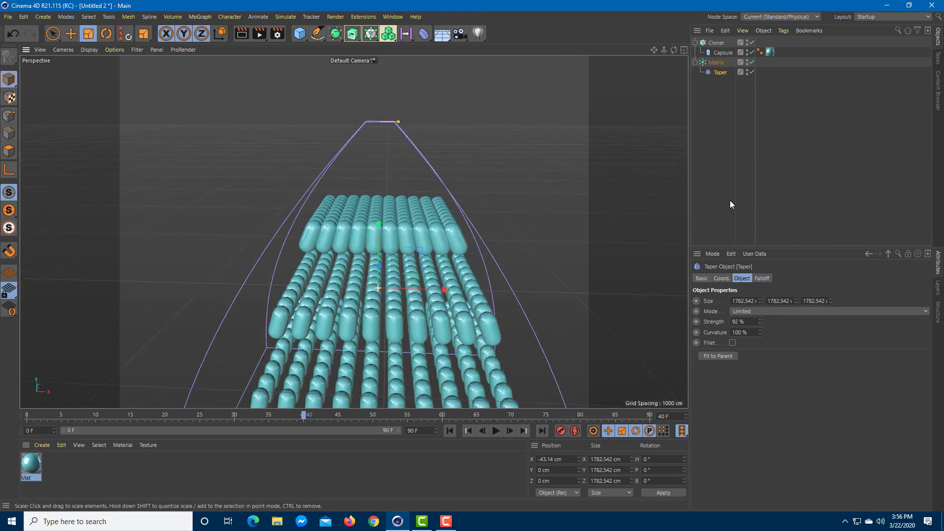
Step: Move the Taper deformer up and down through the capsule grid, leaving it at about 312 cm on the Y axis
left_click(718, 44)
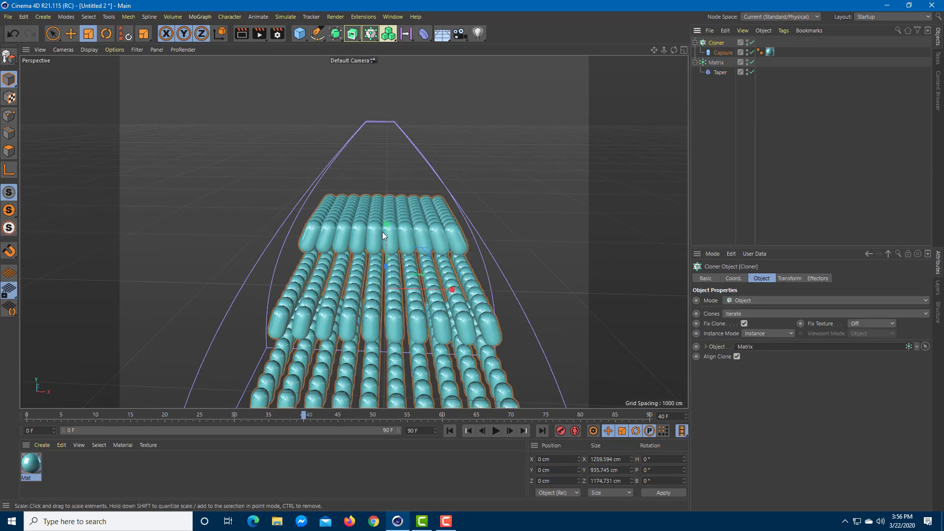
key("9")
key("ctrl+z")
left_click(708, 73)
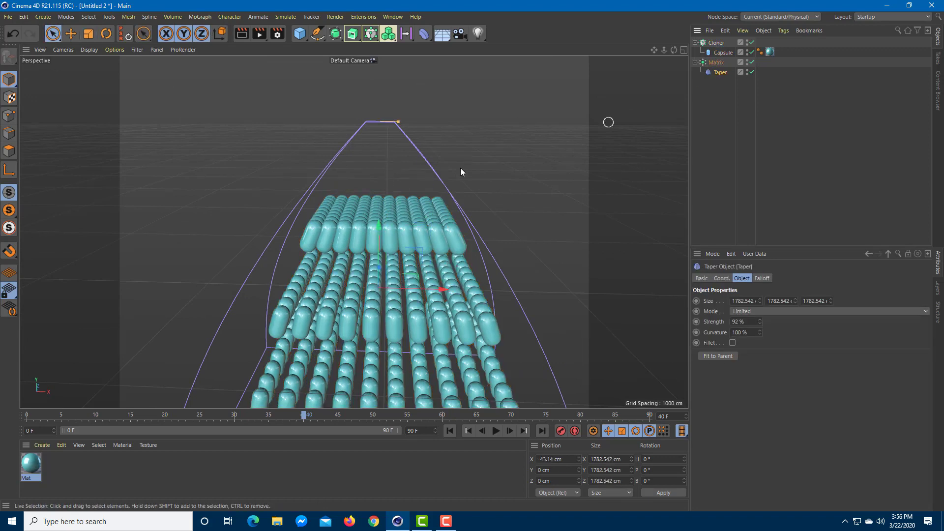
left_click_drag(376, 223, 386, 97)
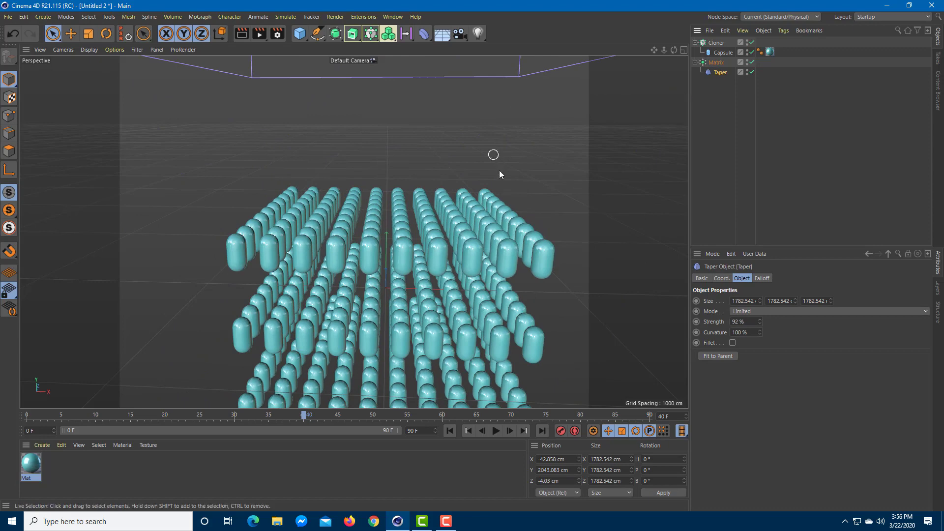
left_click_drag(497, 161, 499, 181, "alt")
left_click_drag(493, 122, 416, 180, "alt")
left_click_drag(381, 103, 519, 292)
scroll(491, 312, "up", 5)
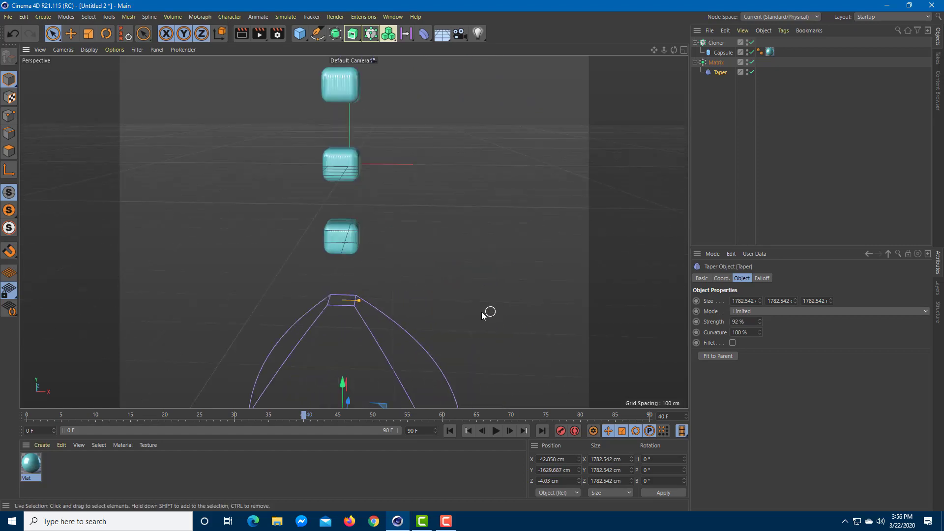
left_click_drag(343, 390, 415, 89)
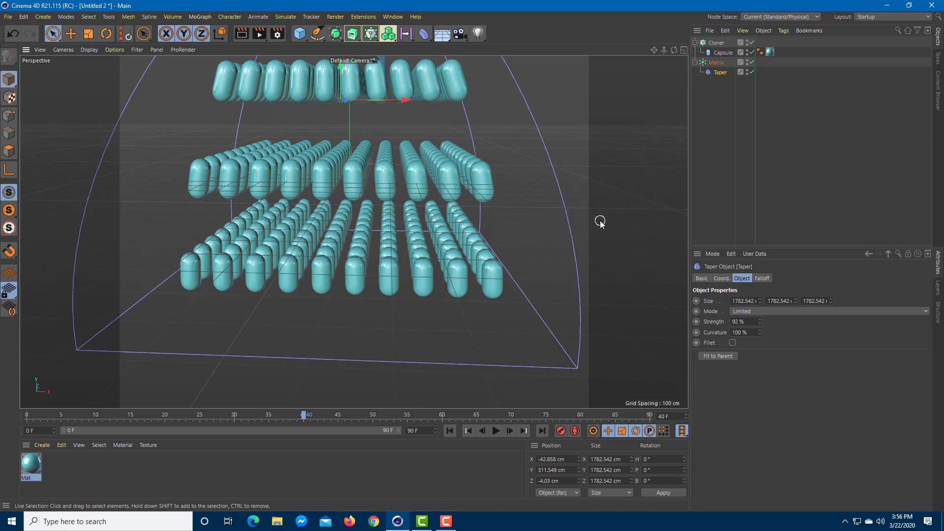